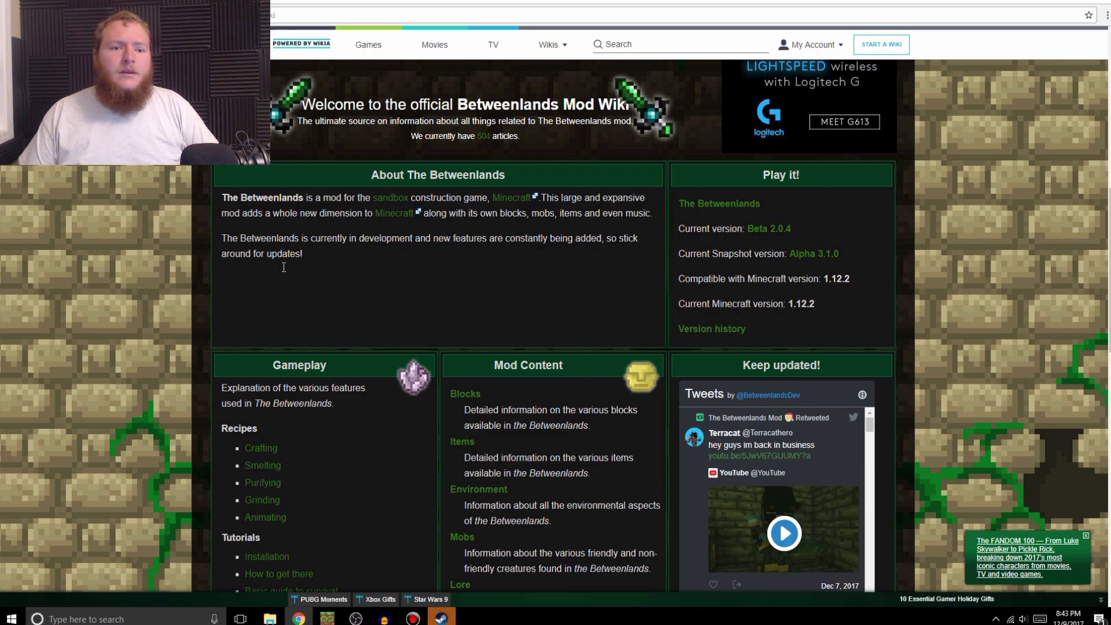
Scroll the Betweenlands wiki home page to find the Minecraft Forum thread link
scroll(408, 297, "up", 8)
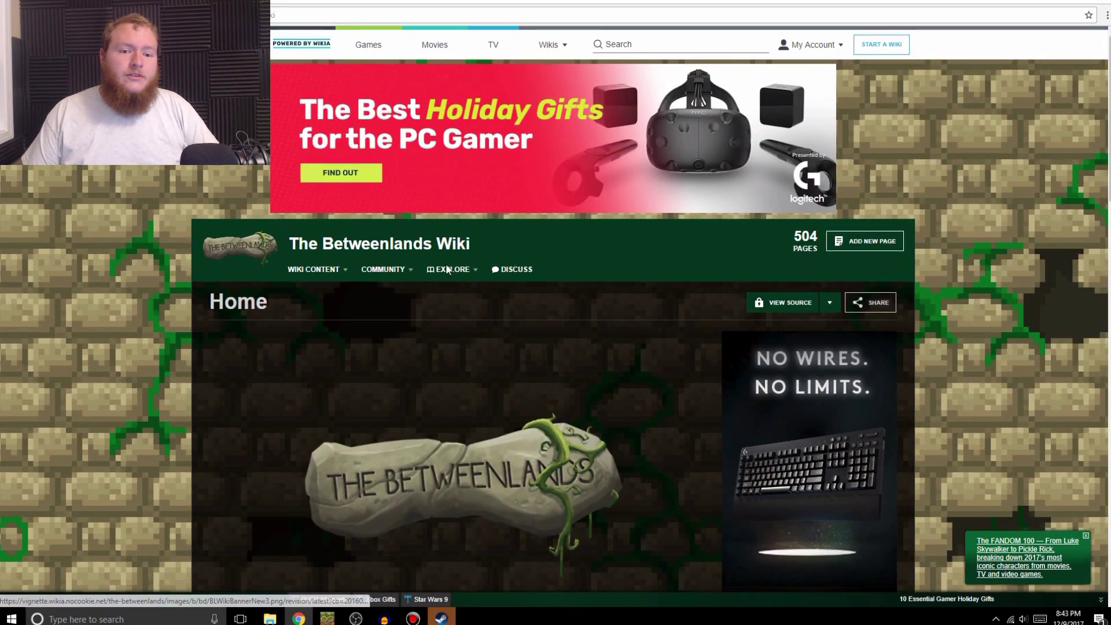
scroll(447, 269, "down", 5)
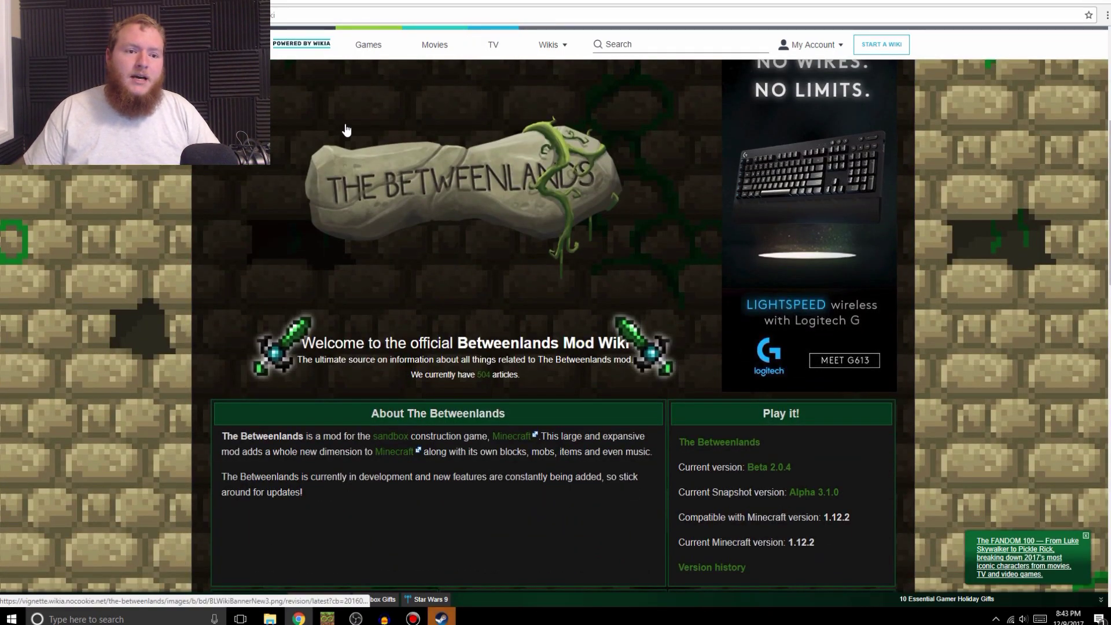
scroll(471, 226, "up", 5)
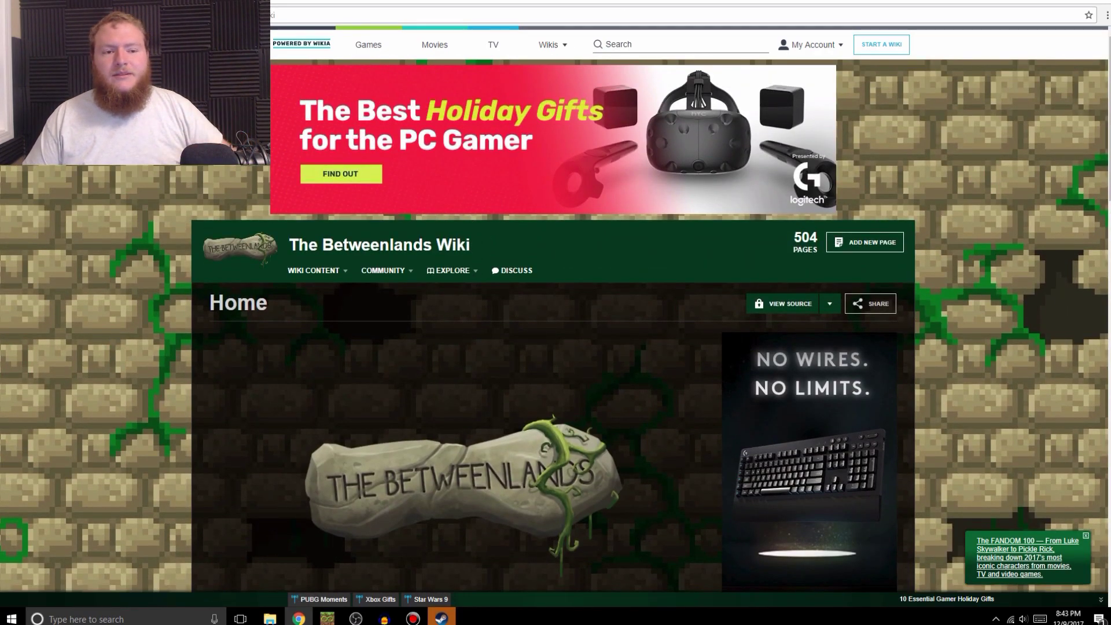
scroll(250, 184, "down", 10)
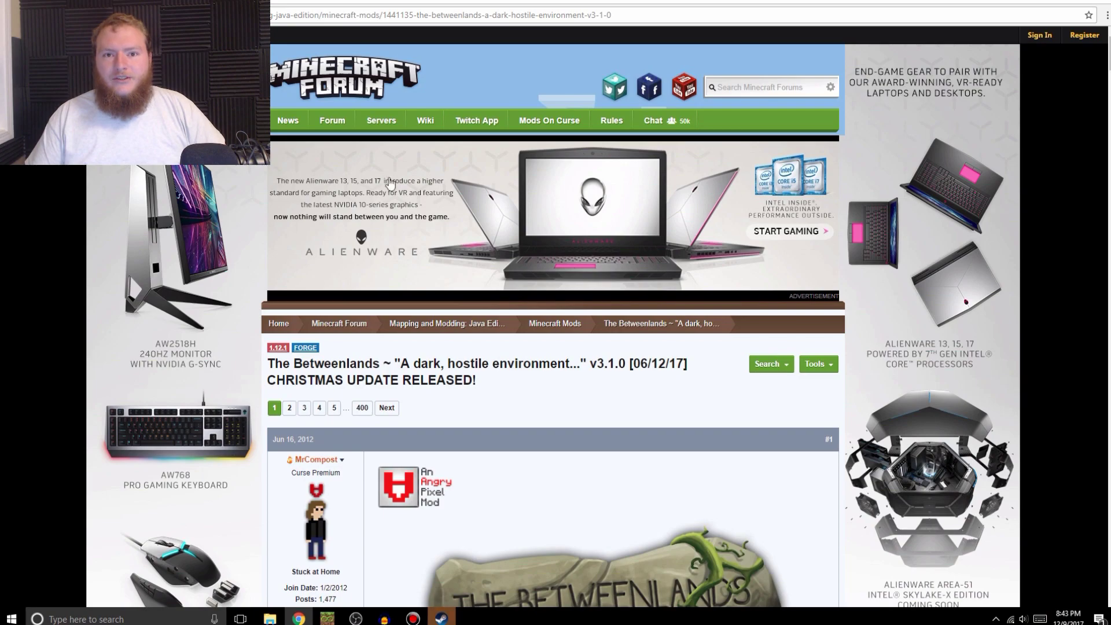
scroll(618, 264, "down", 8)
scroll(617, 264, "down", 15)
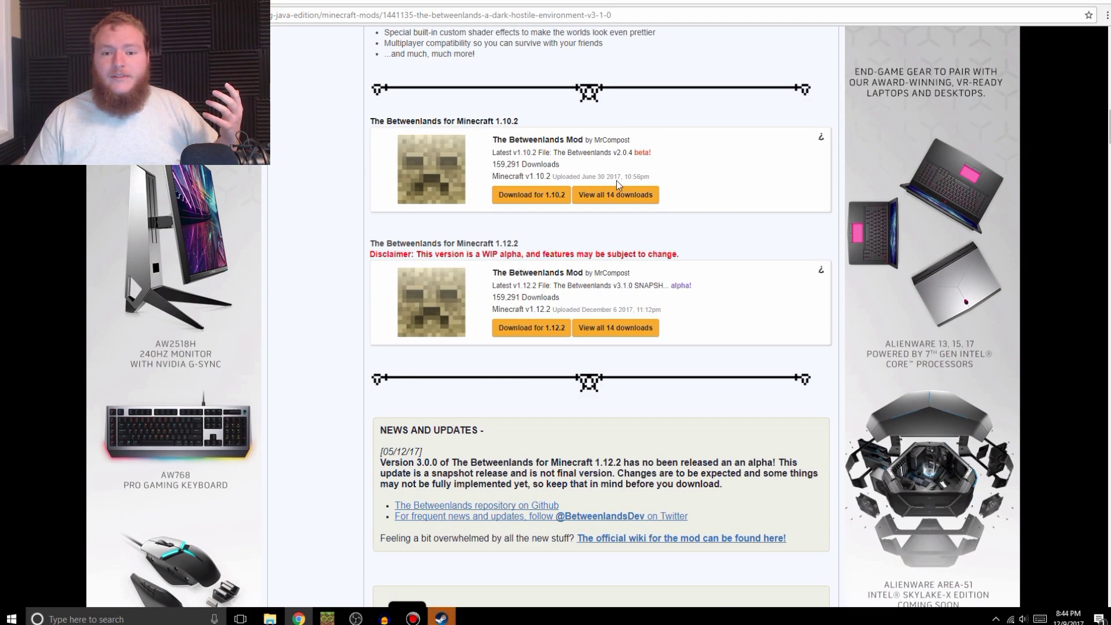
Download the Betweenlands jar for 1.10.2 and un-maximize the Chrome window
left_click(542, 200)
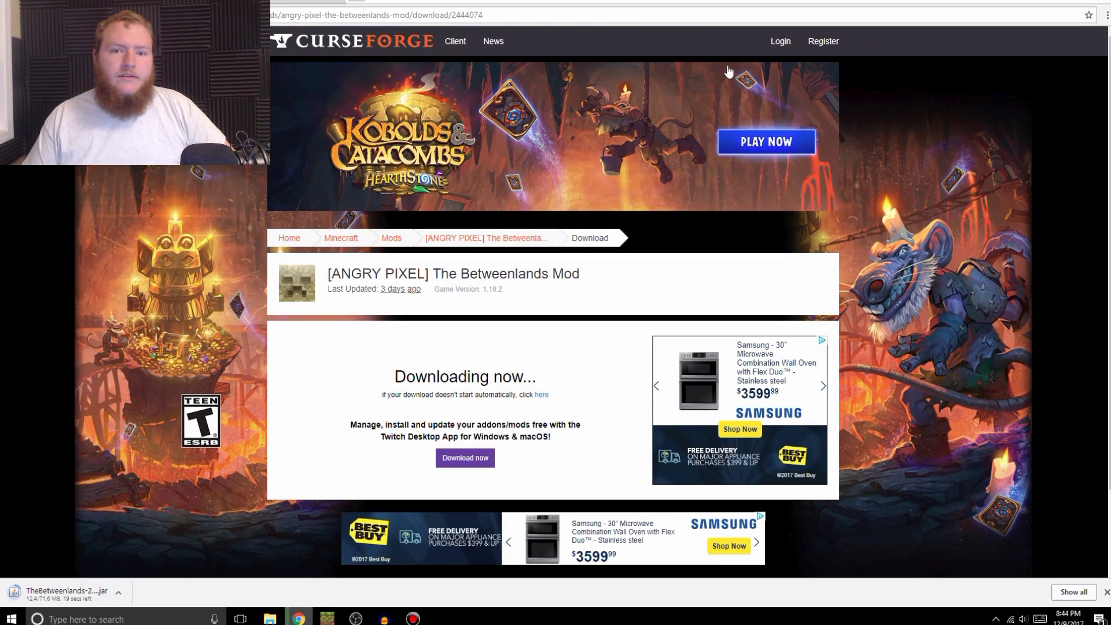
mouse_move(673, 2)
left_mouse_down()
mouse_move(602, 44)
mouse_move(445, 236)
mouse_move(370, 365)
mouse_move(408, 361)
mouse_move(540, 65)
left_mouse_up()
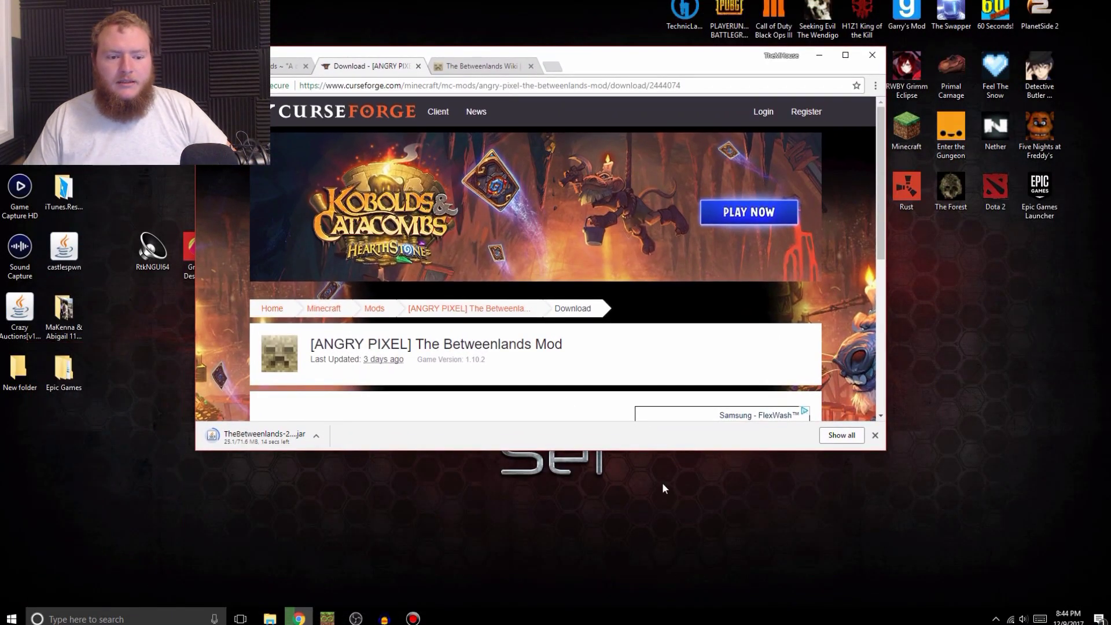
Search 'forge' in a new tab and open the files.minecraftforge.net site
left_click(551, 66)
type("forge")
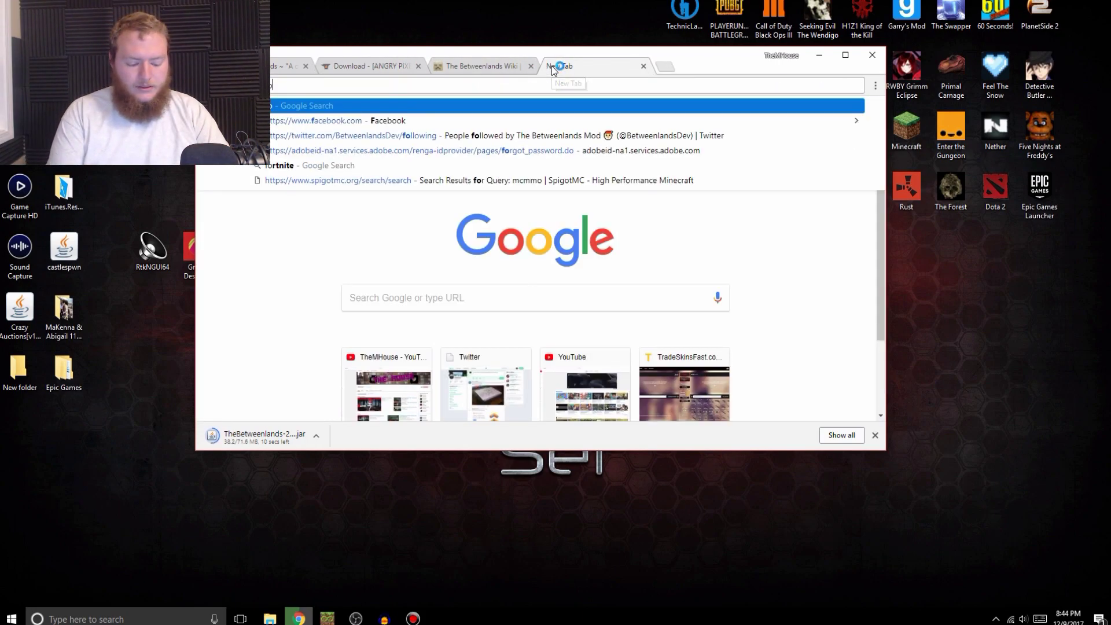
key("Return")
left_click(497, 208)
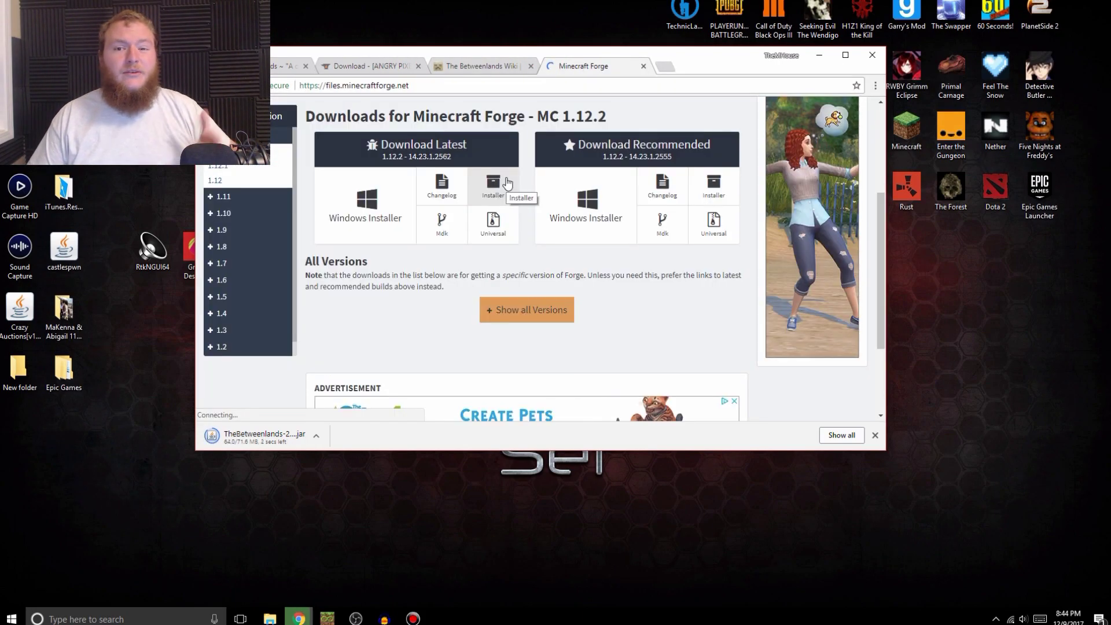
left_click(507, 184)
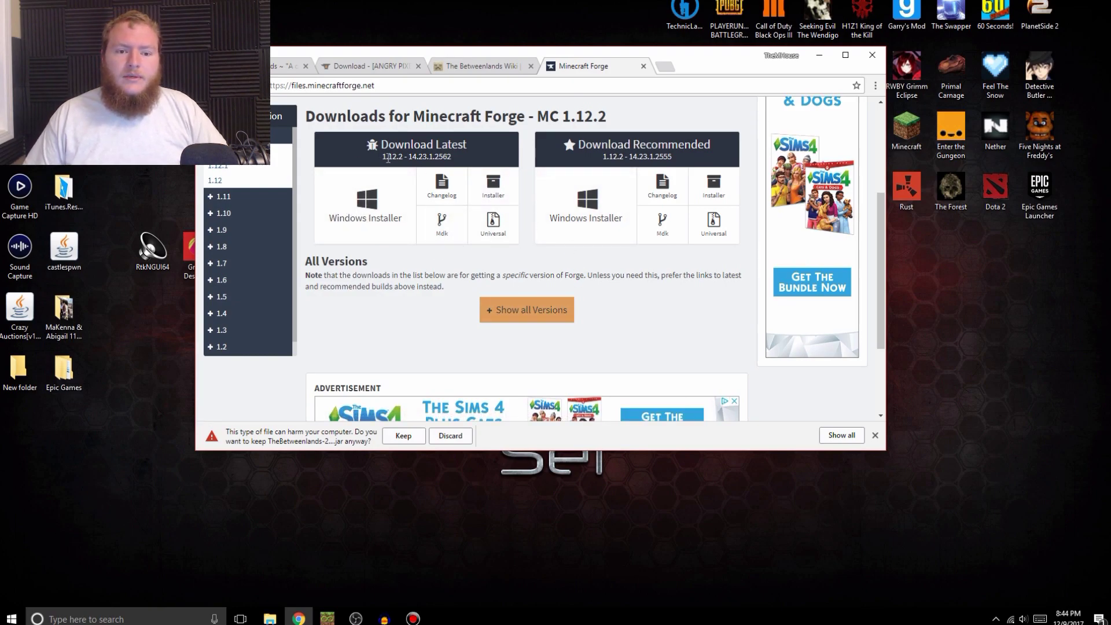
Keep the Betweenlands jar and download the latest Forge 1.10.2 Windows installer
left_click(226, 213)
left_click(228, 229)
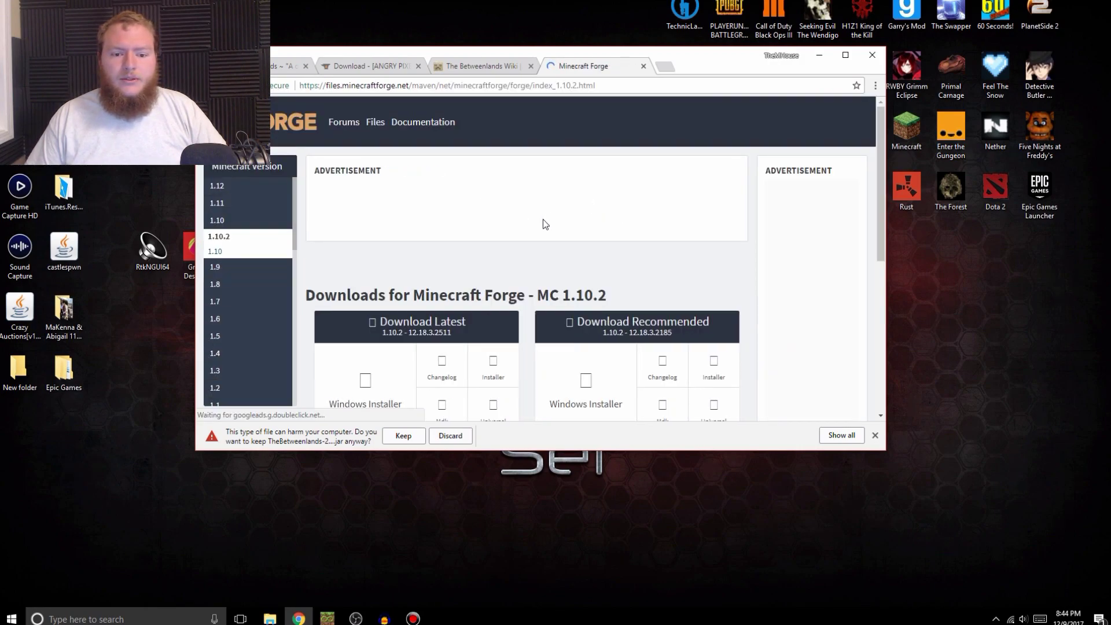
scroll(545, 220, "down", 2)
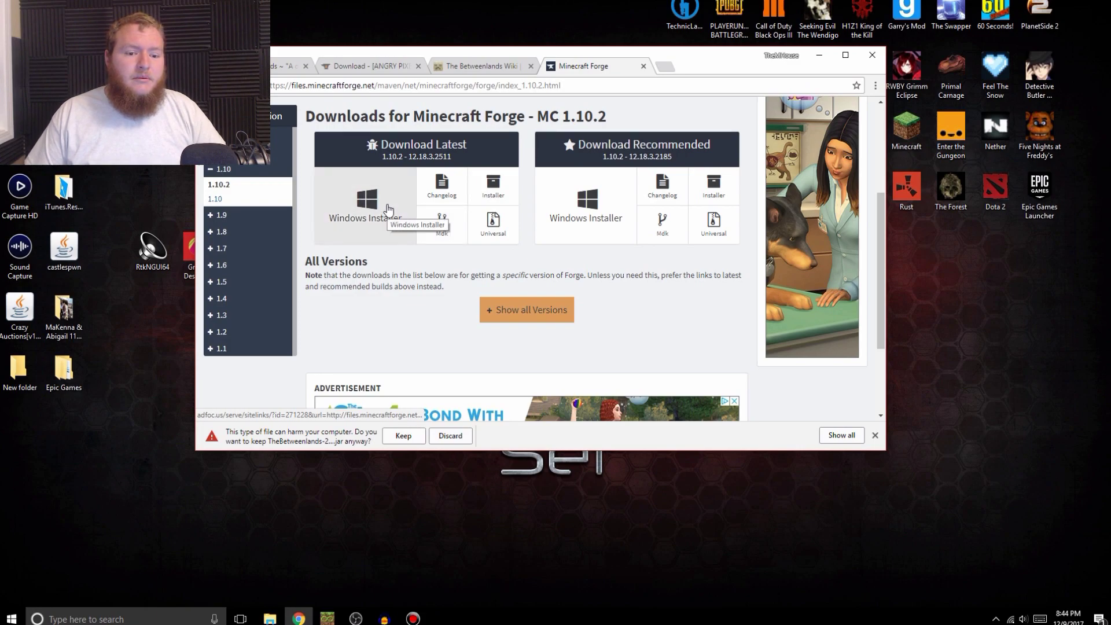
left_click(416, 441)
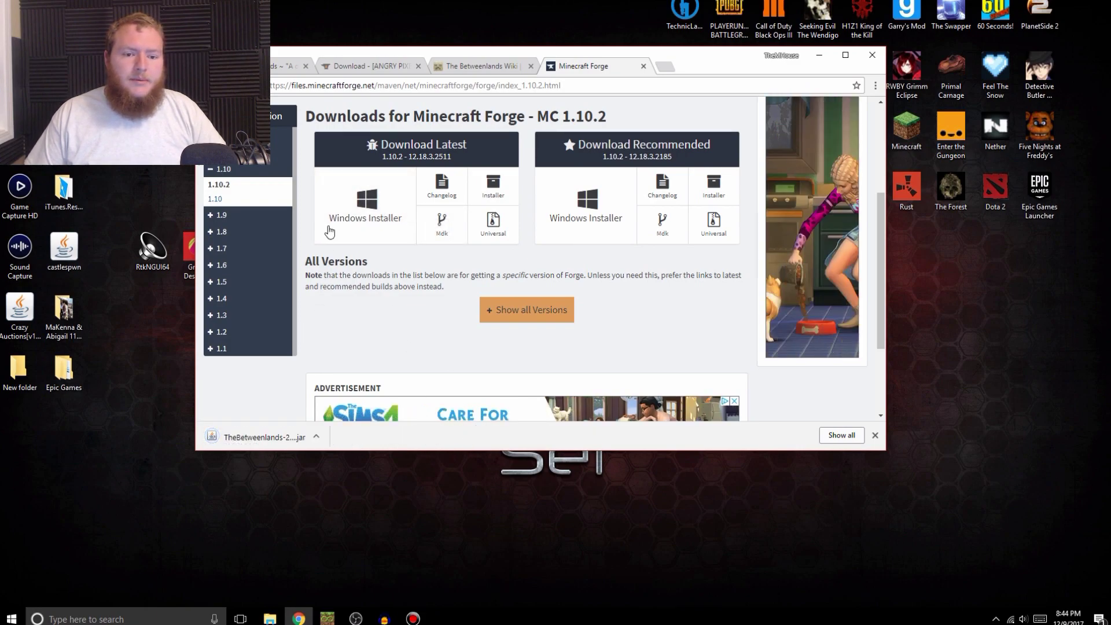
left_click(358, 223)
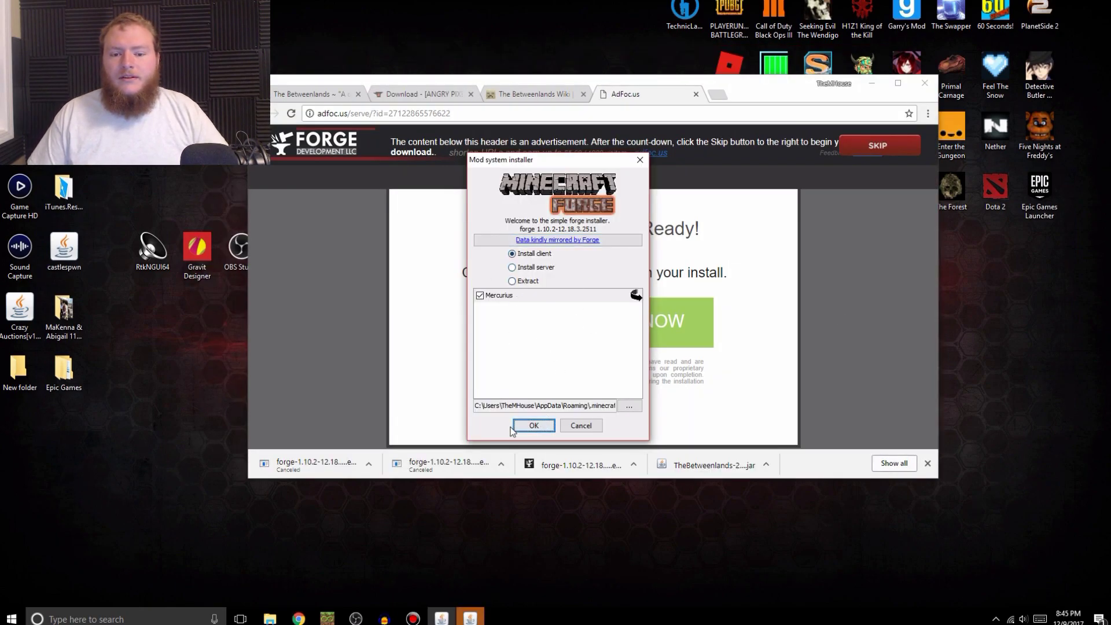
Install the Forge 1.10.2 client and close the installer
left_click(513, 427)
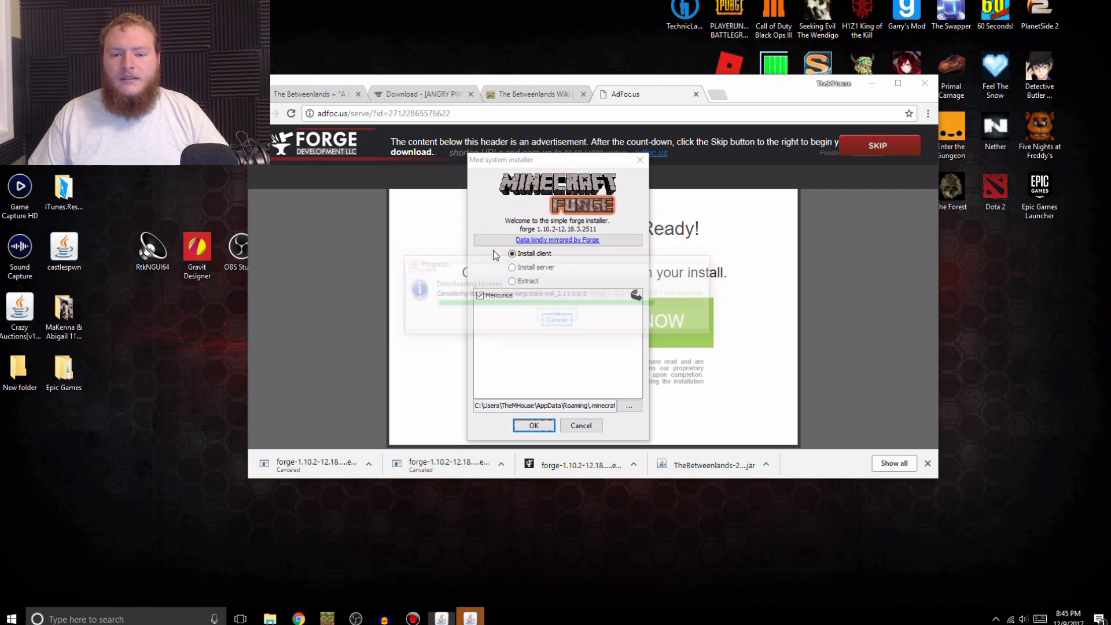
left_click(558, 316)
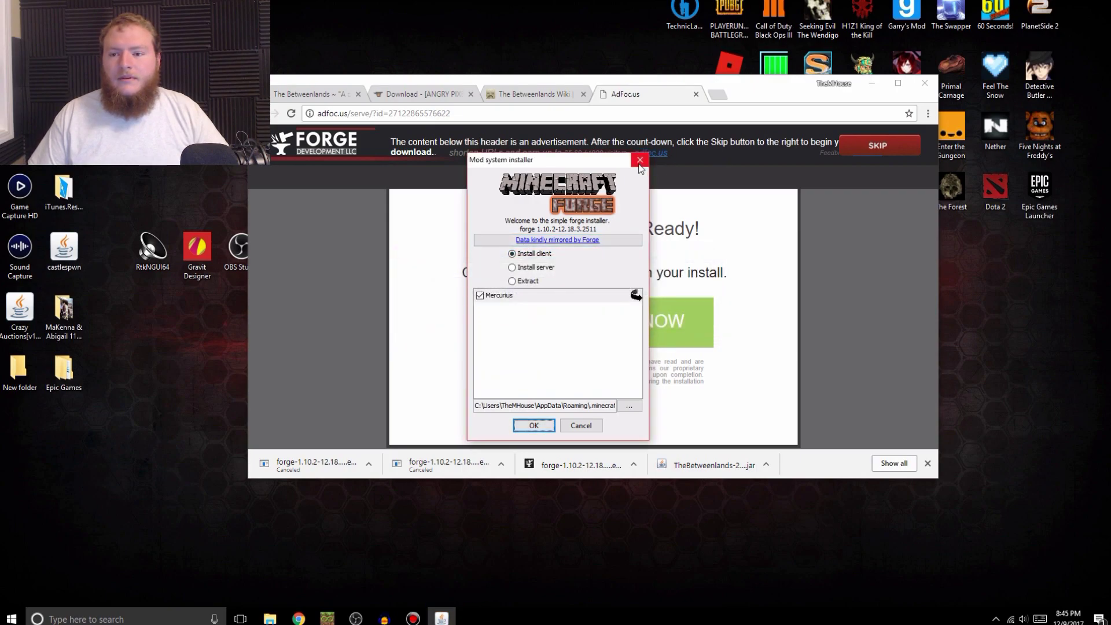
left_click(639, 162)
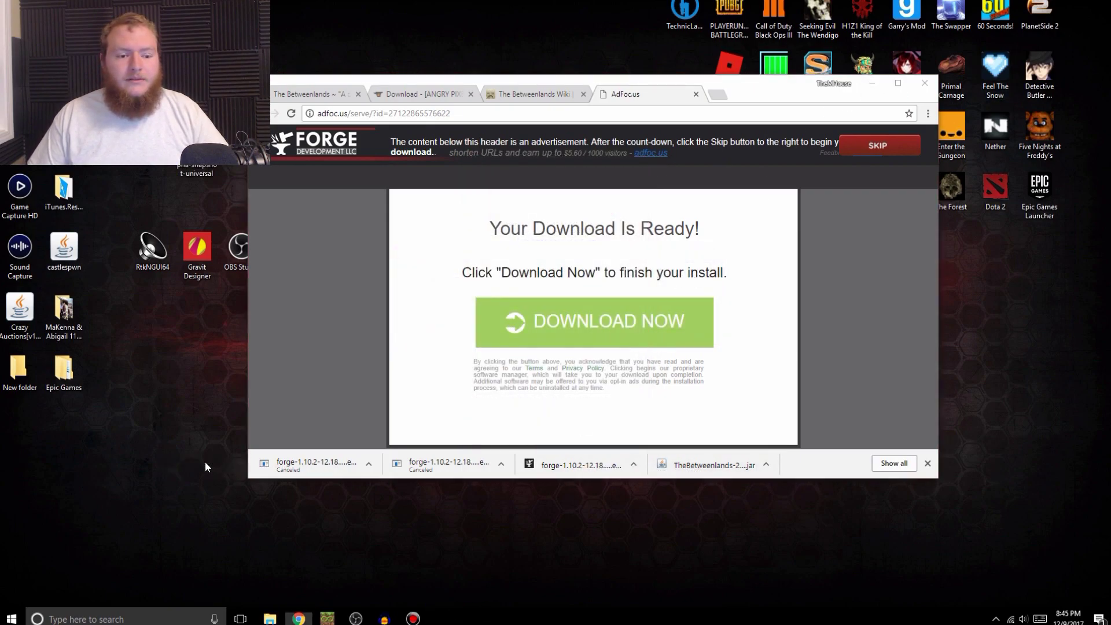
Put the Betweenlands jar on the desktop, close Chrome, and launch Minecraft
left_click_drag(205, 467, 205, 467)
left_click(924, 82)
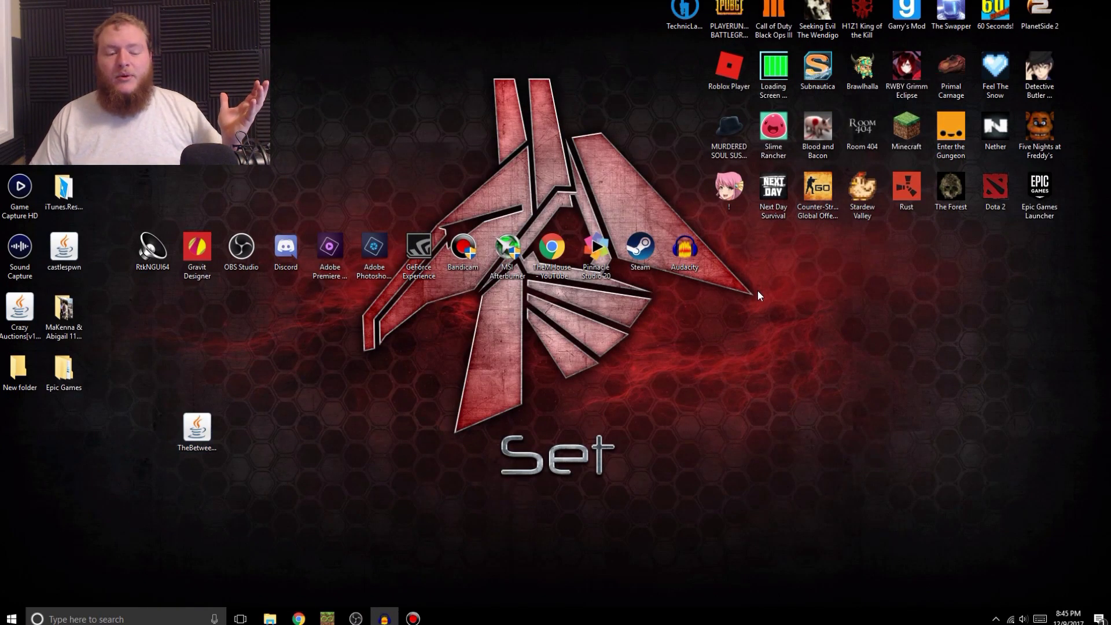
left_click_drag(196, 427, 419, 373)
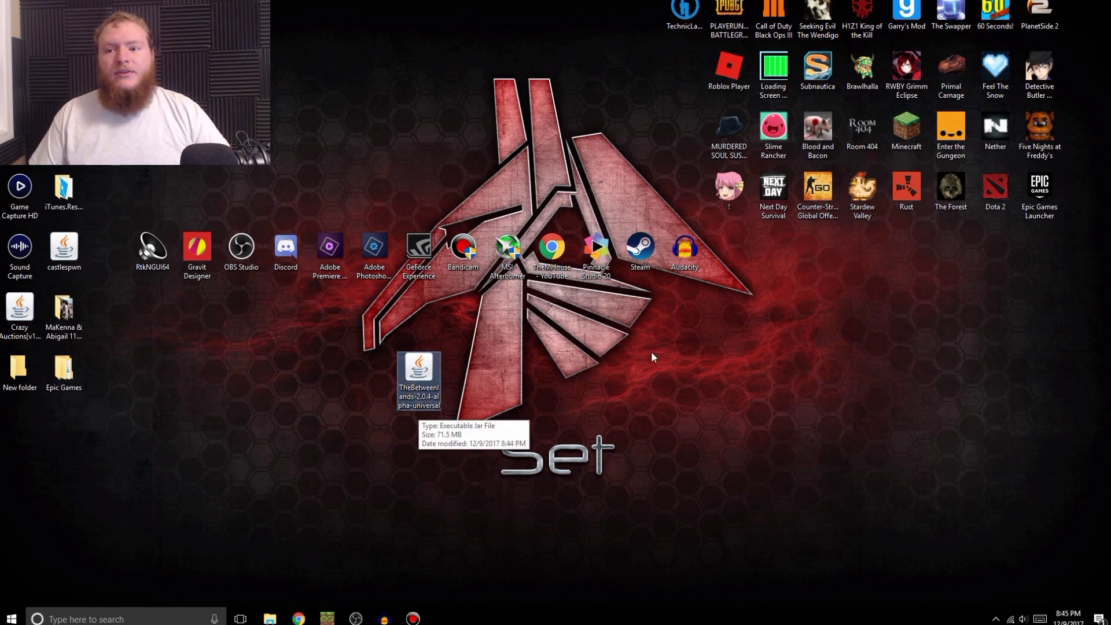
double_click(910, 135)
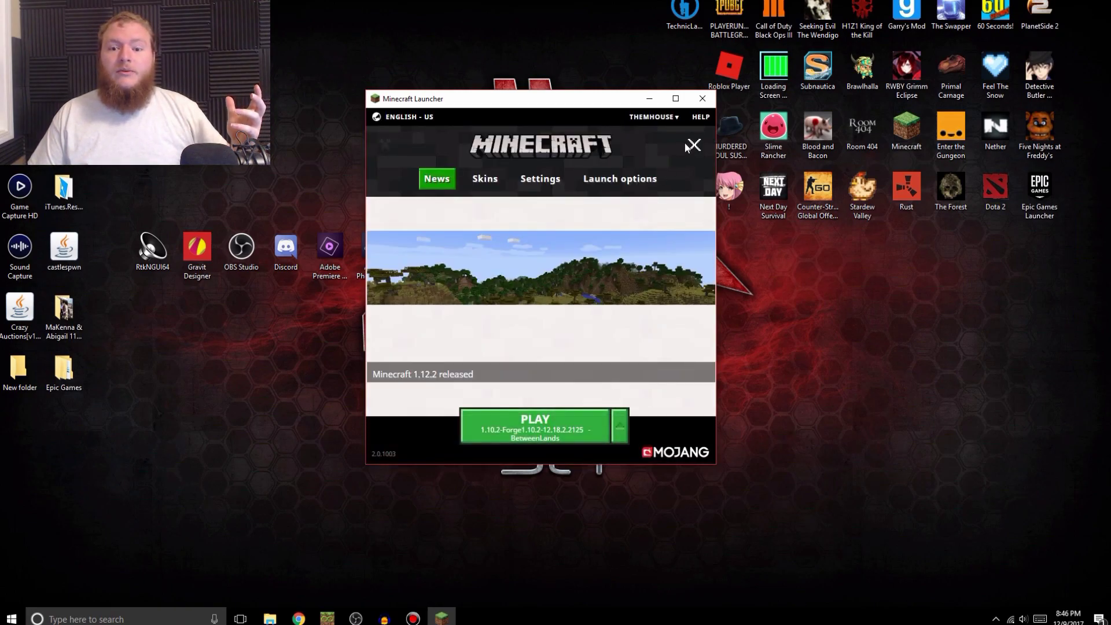
Create a profile named 'betweenlands 2' using release 1.10.2-forge1.10.2-12.18.3.2511
left_click(614, 182)
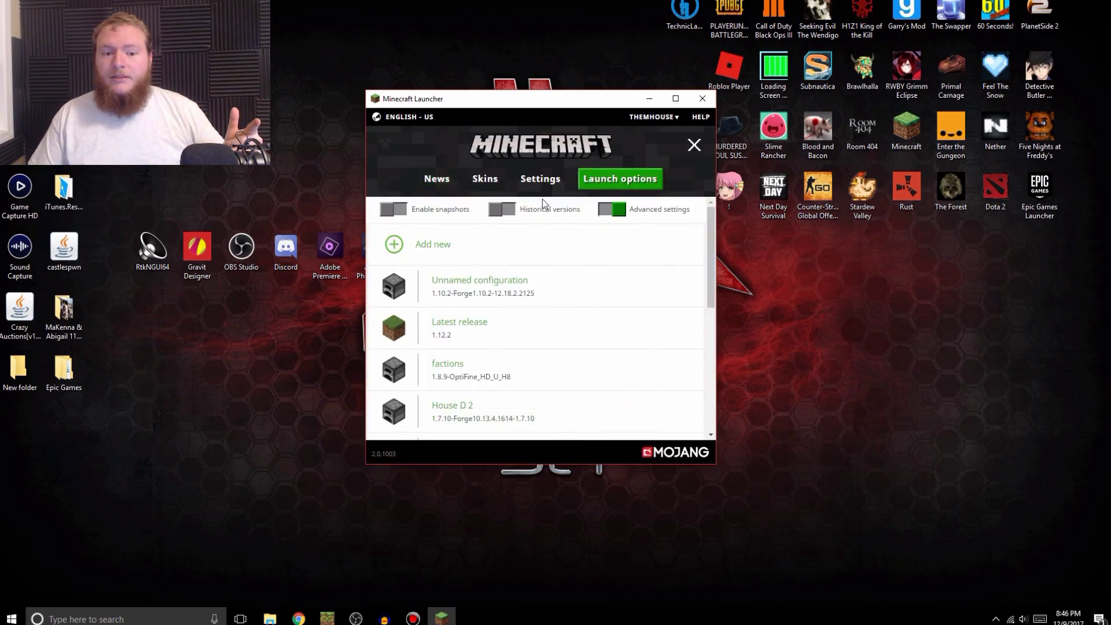
left_click(409, 244)
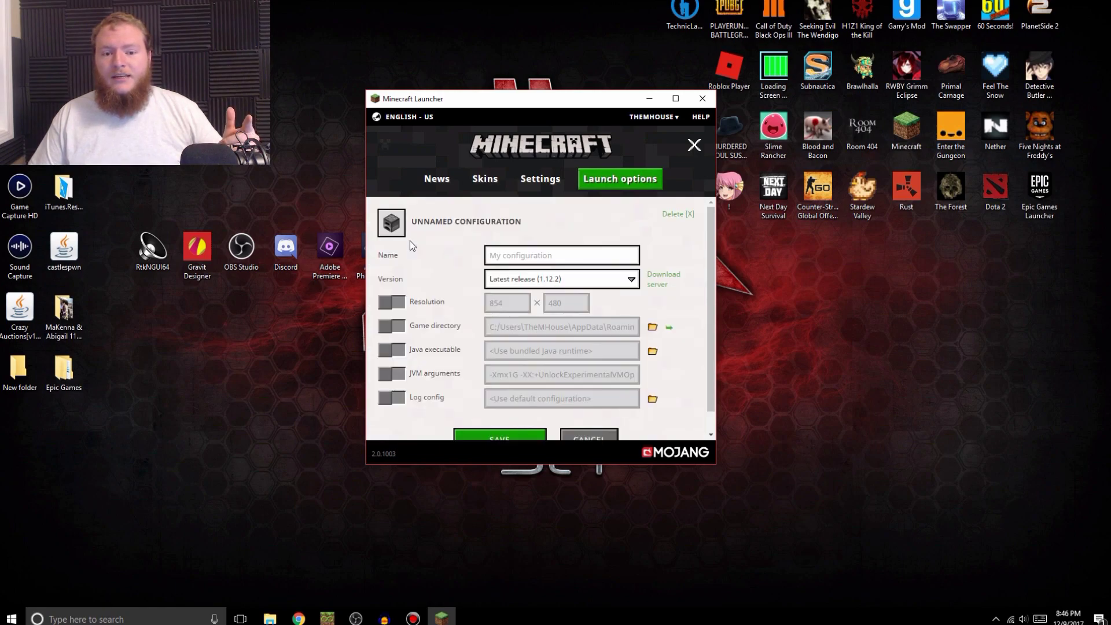
left_click(535, 280)
scroll(579, 344, "down", 10)
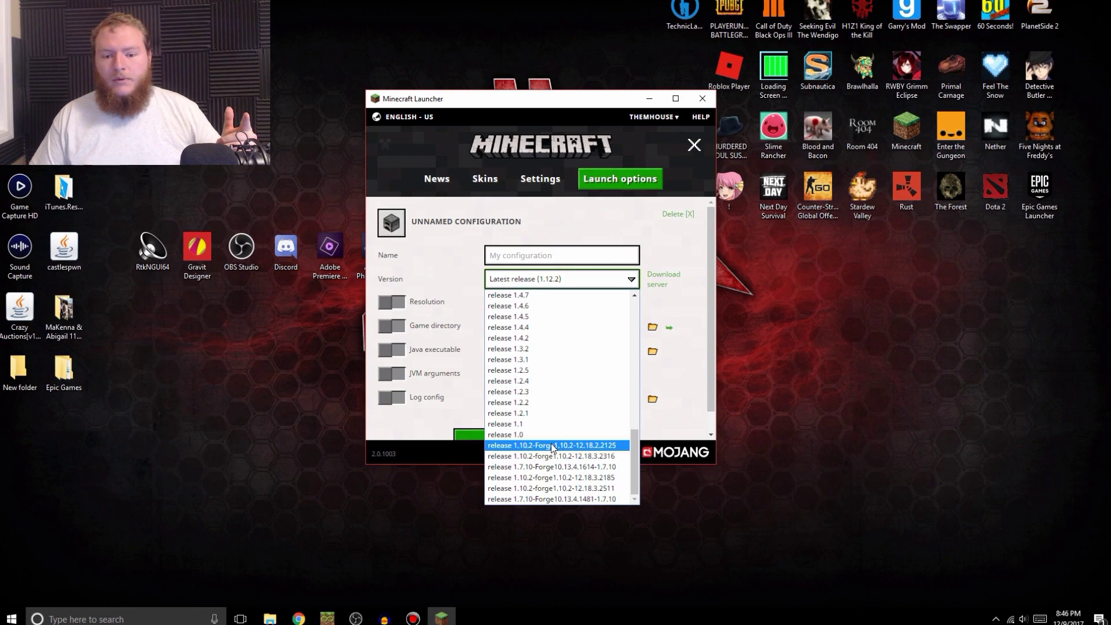
left_click(550, 487)
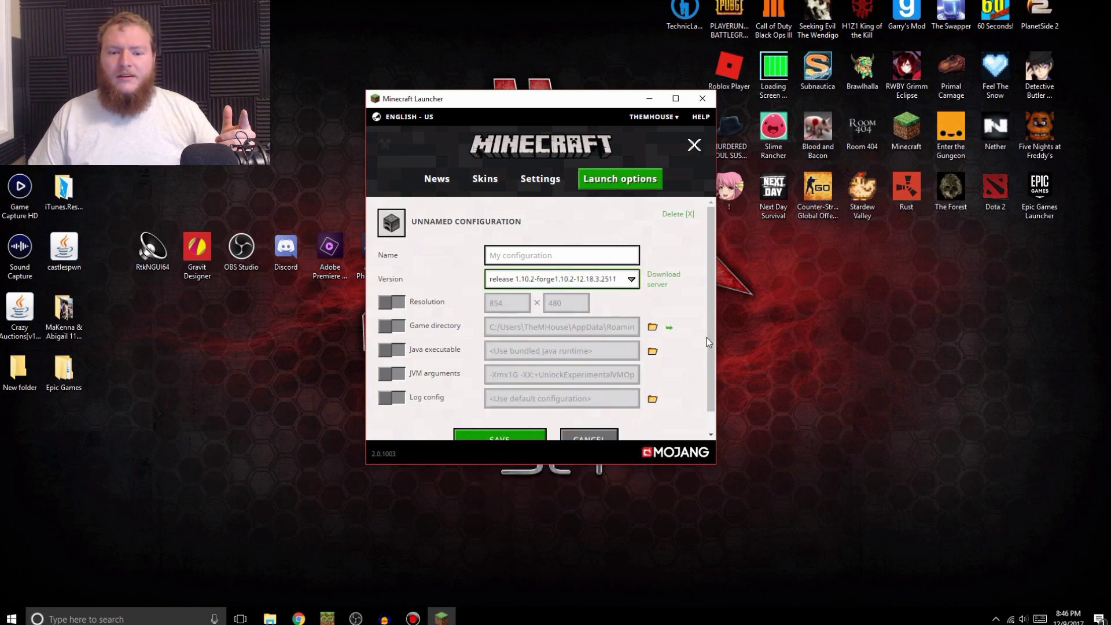
left_click(528, 258)
type("betwe")
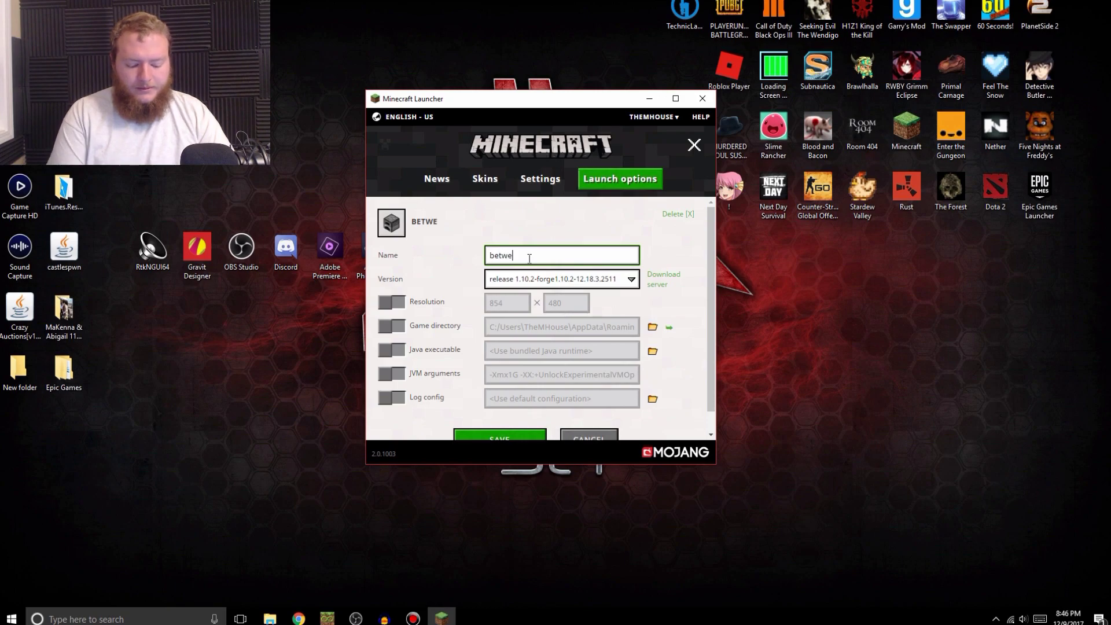
type("enlands 2")
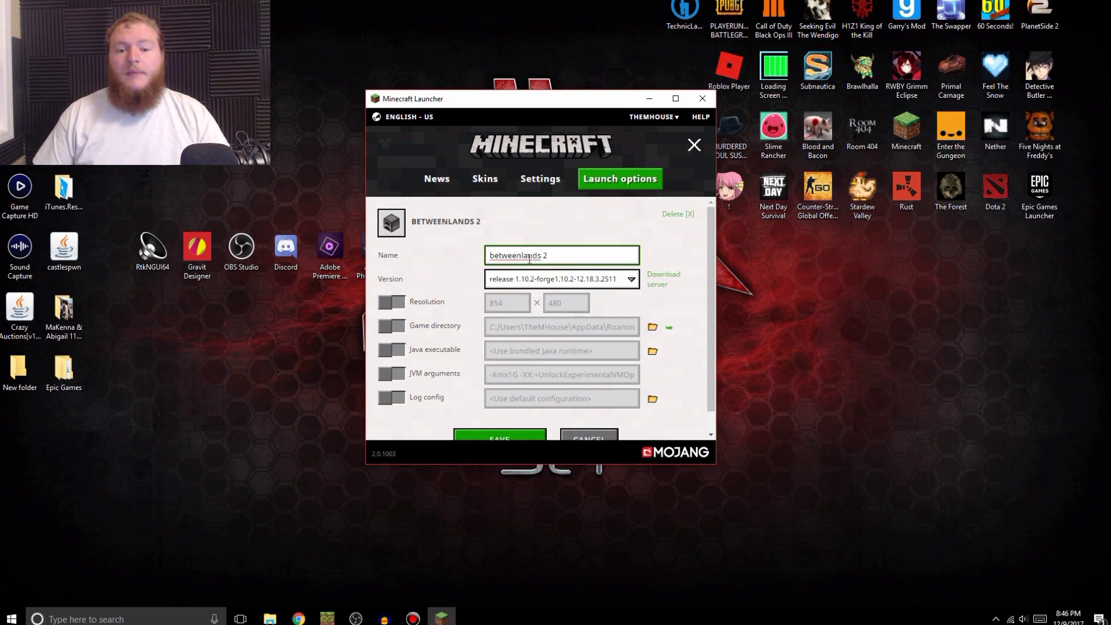
left_click(519, 435)
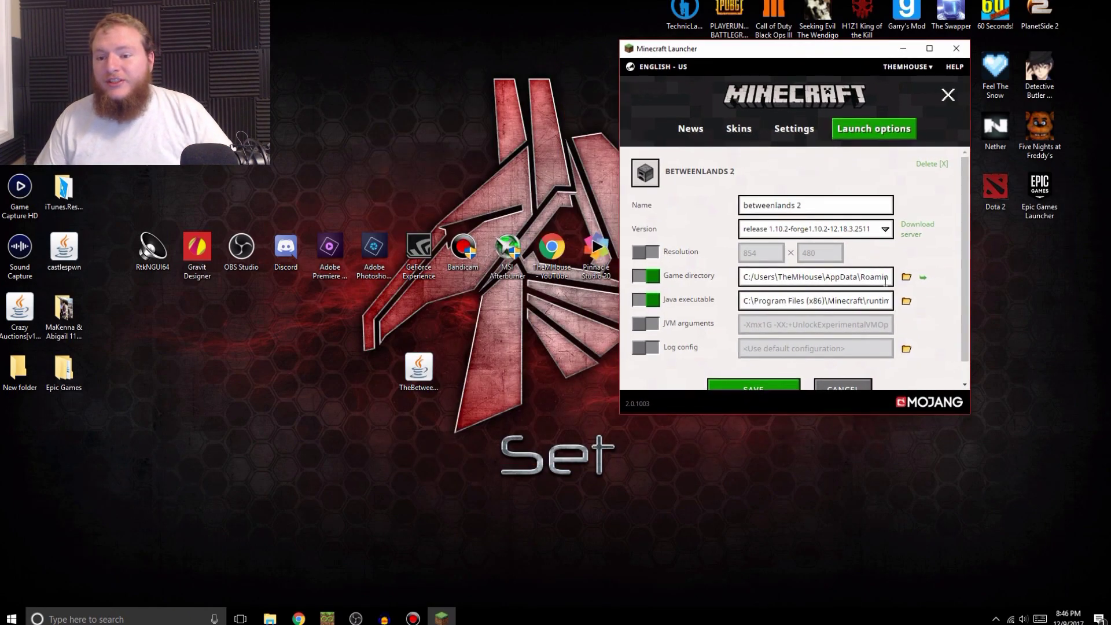
Append \betweenlands2 to the profile's .minecraft game directory path
left_click(861, 278)
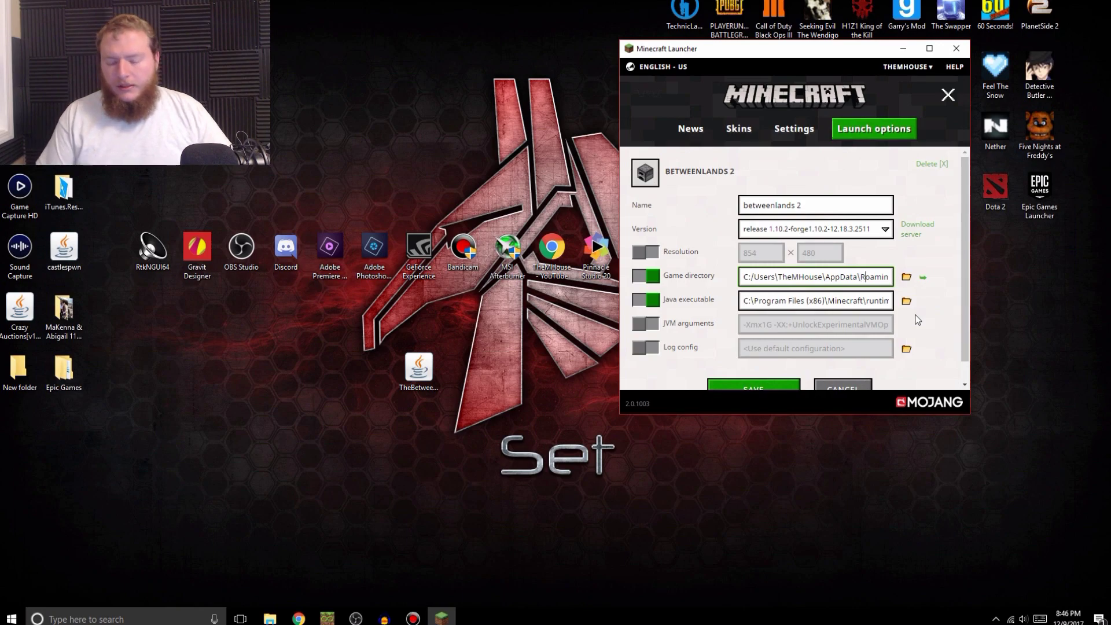
key("End")
key("End")
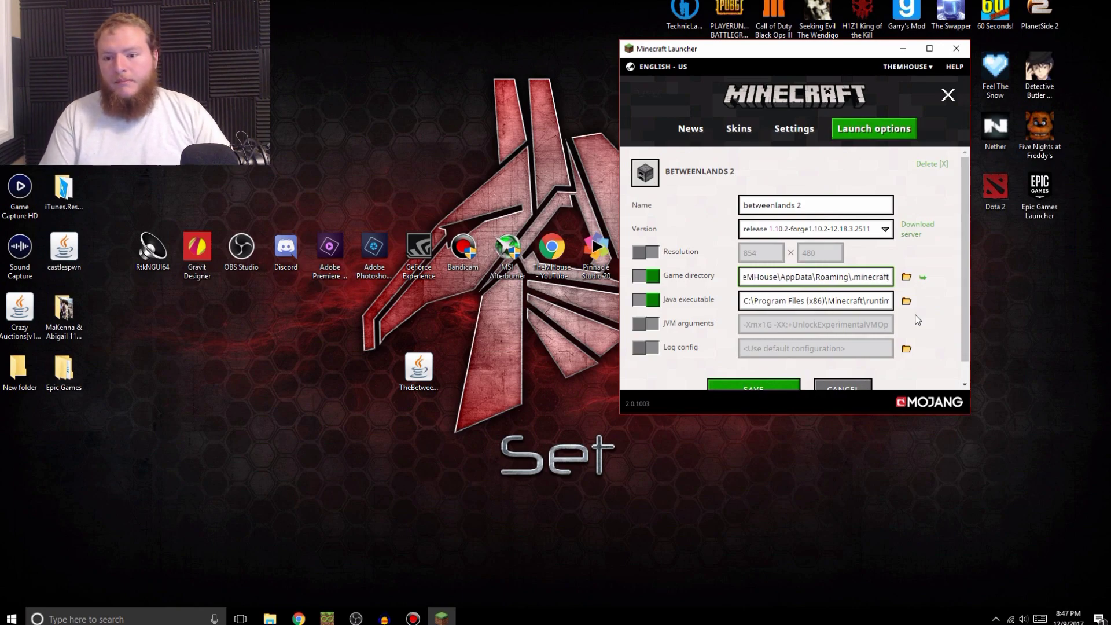
type("\\")
type("be")
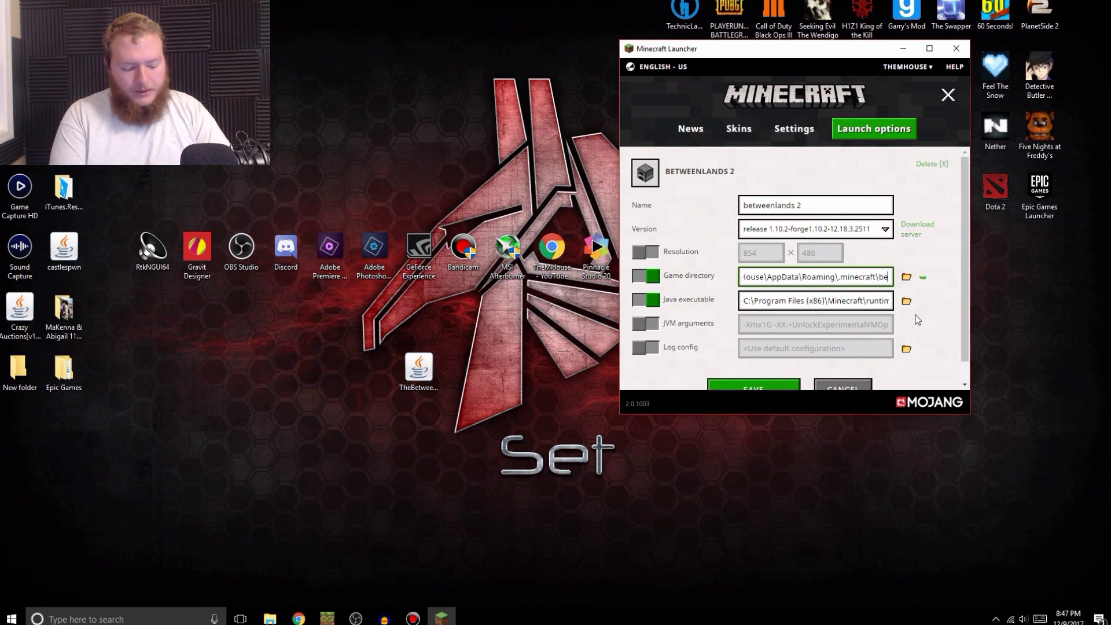
type("tweenlands2")
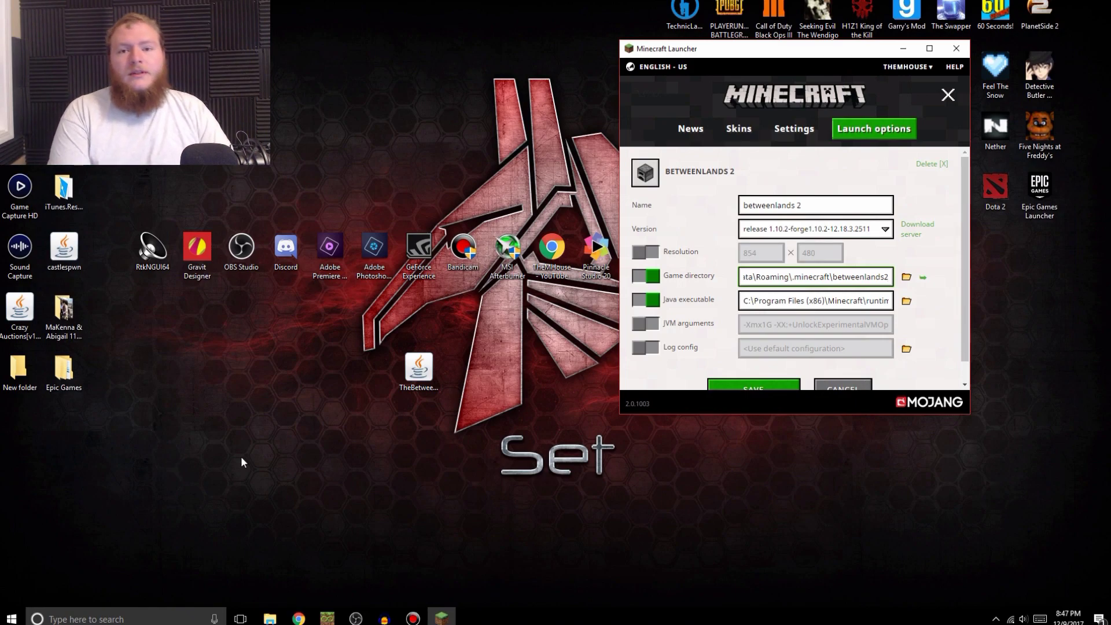
key("super+r")
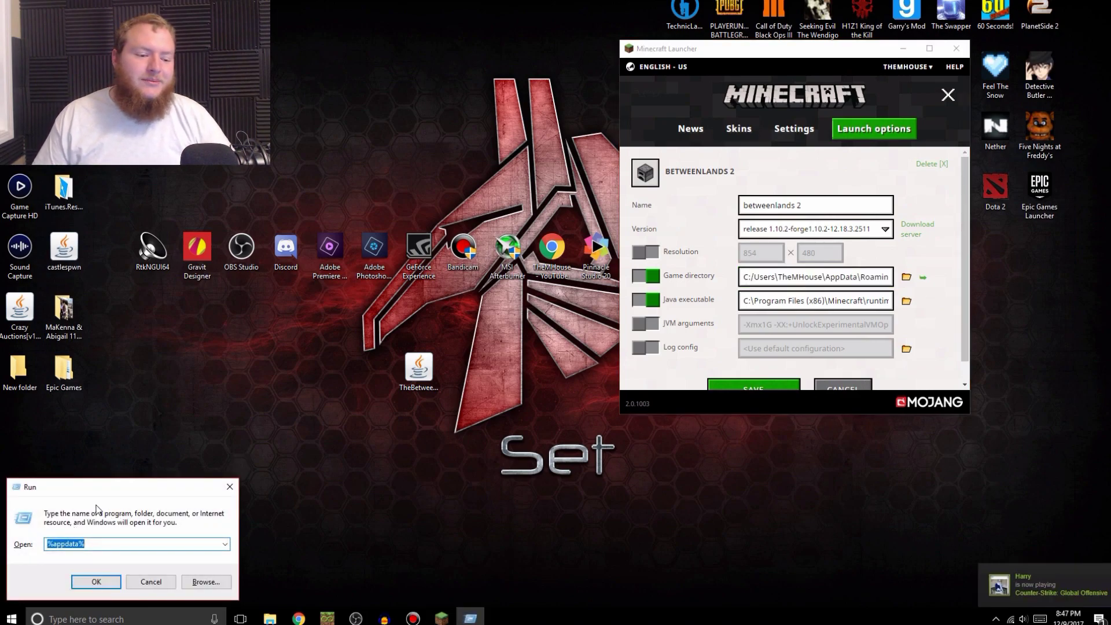
In %appdata%\.minecraft, create a new folder named betweenlands2
left_click(87, 581)
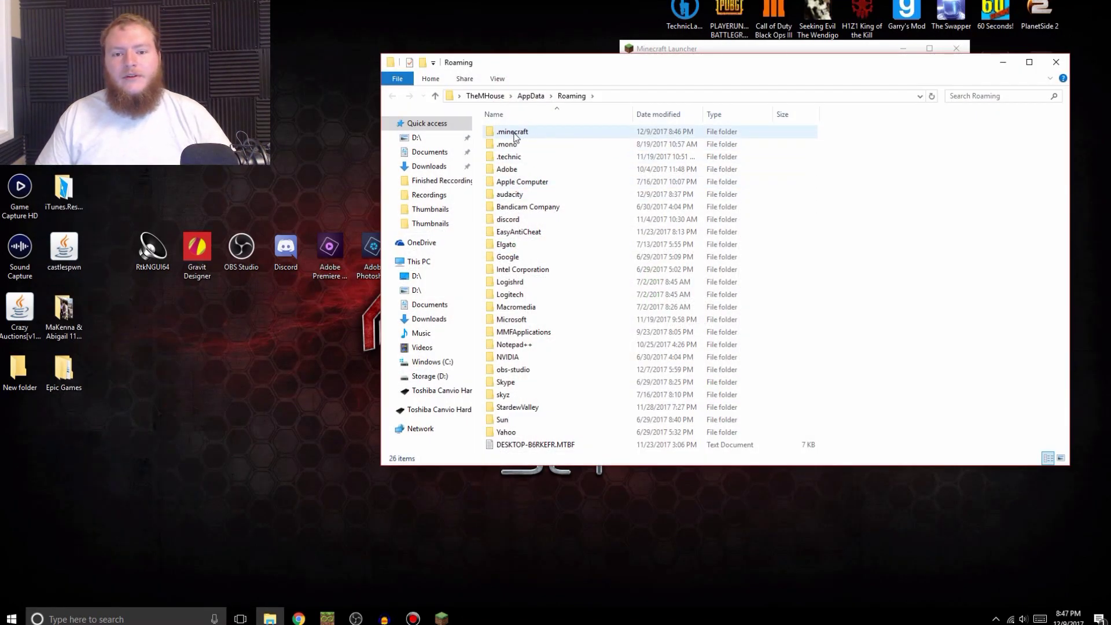
double_click(514, 133)
left_click_drag(591, 64, 463, 74)
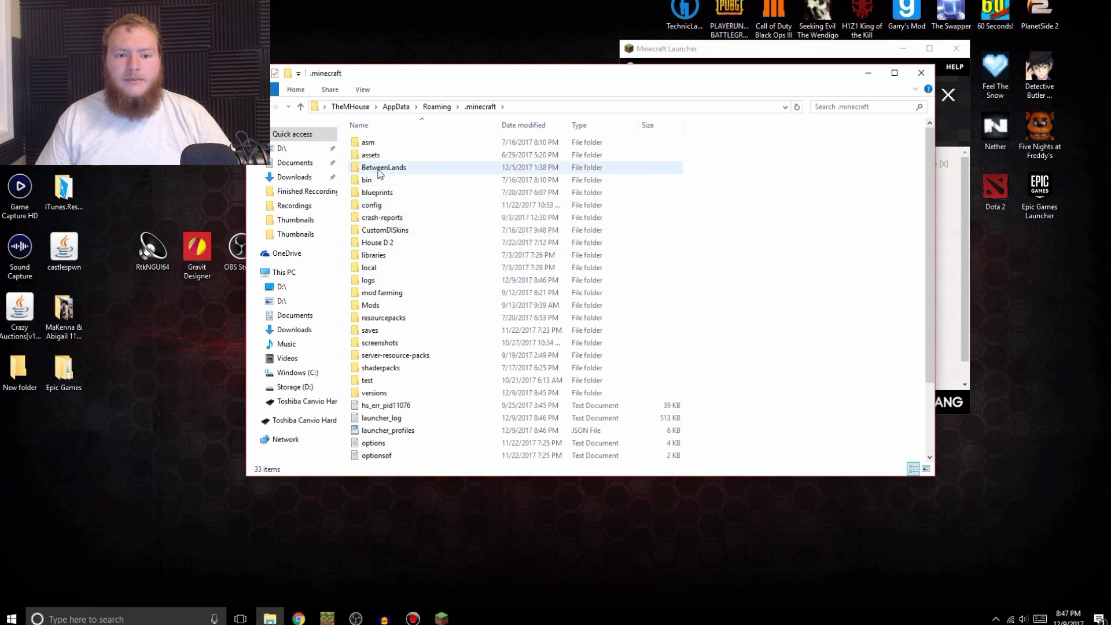
right_click(347, 168)
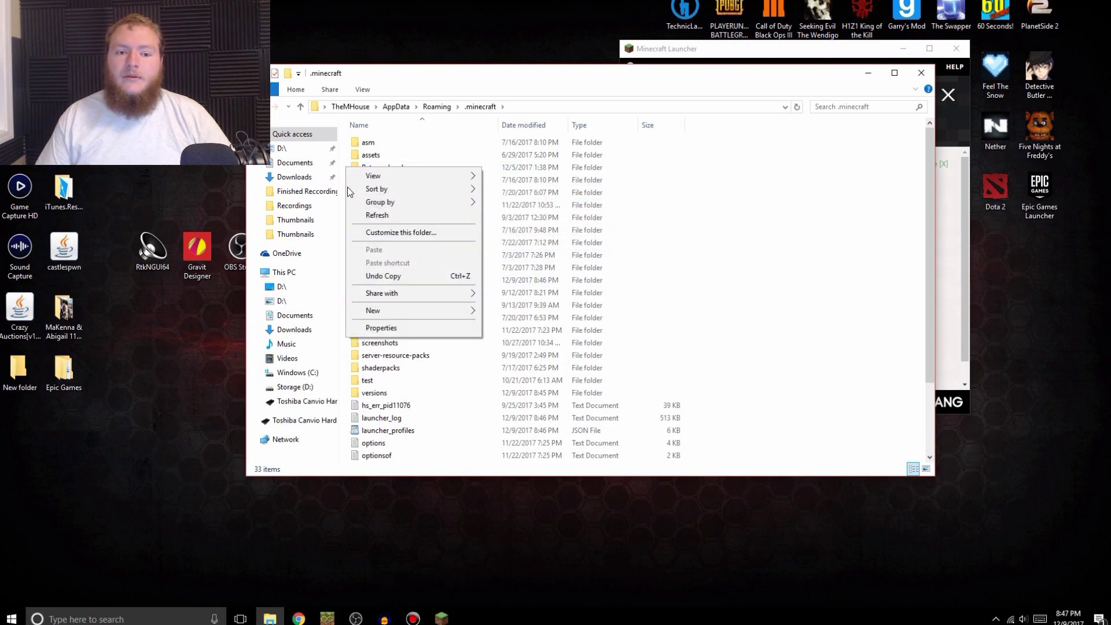
mouse_move(382, 313)
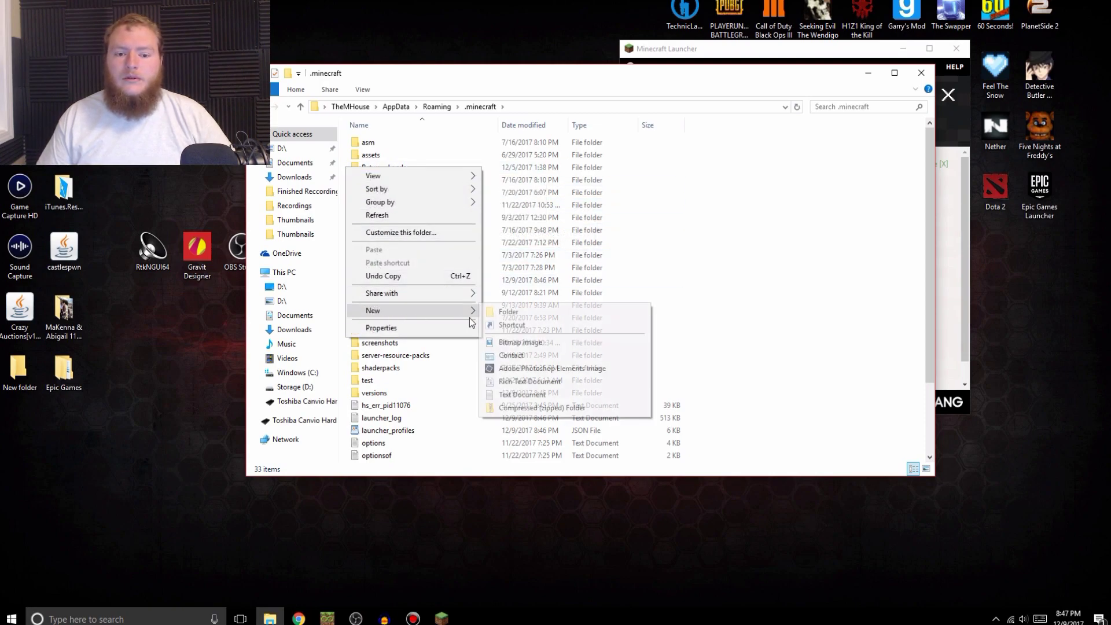
left_click(500, 317)
type("betweenlands")
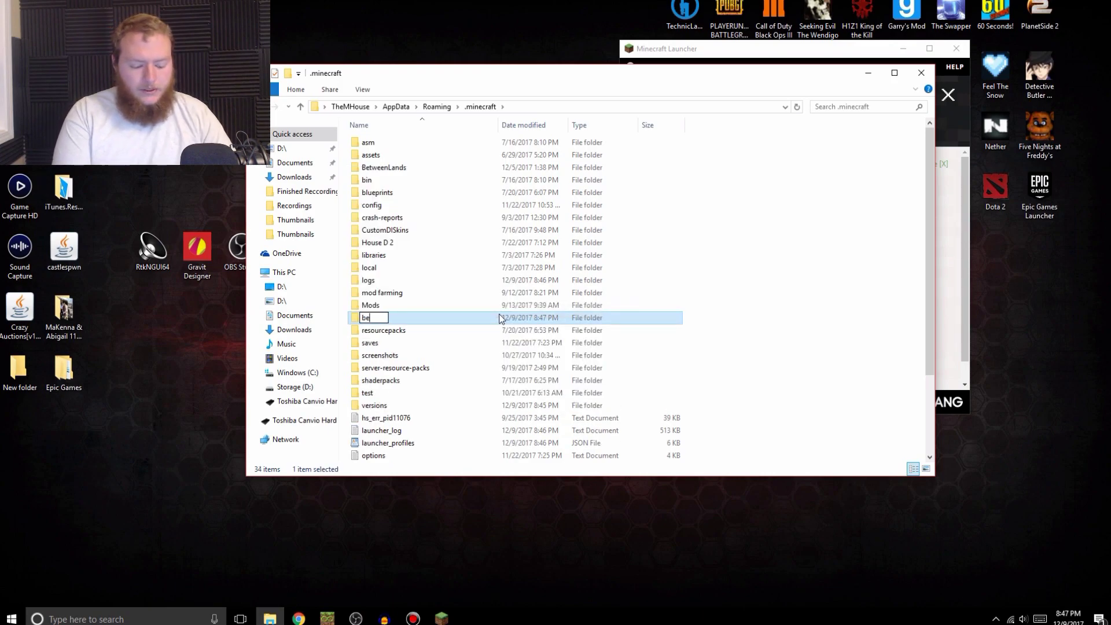
type("2")
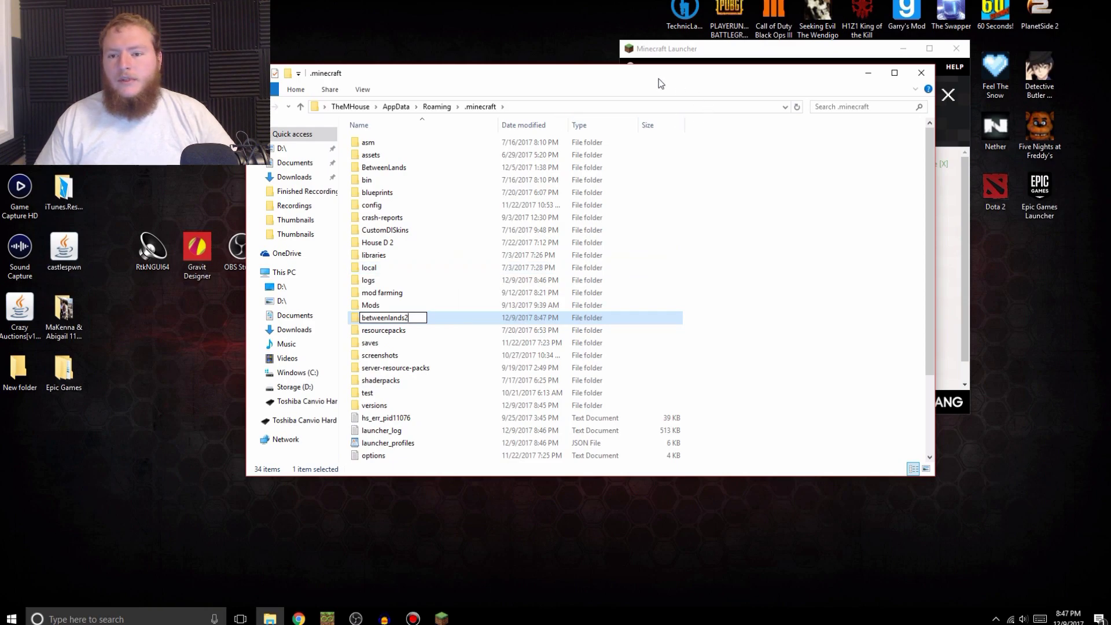
left_click_drag(610, 73, 433, 74)
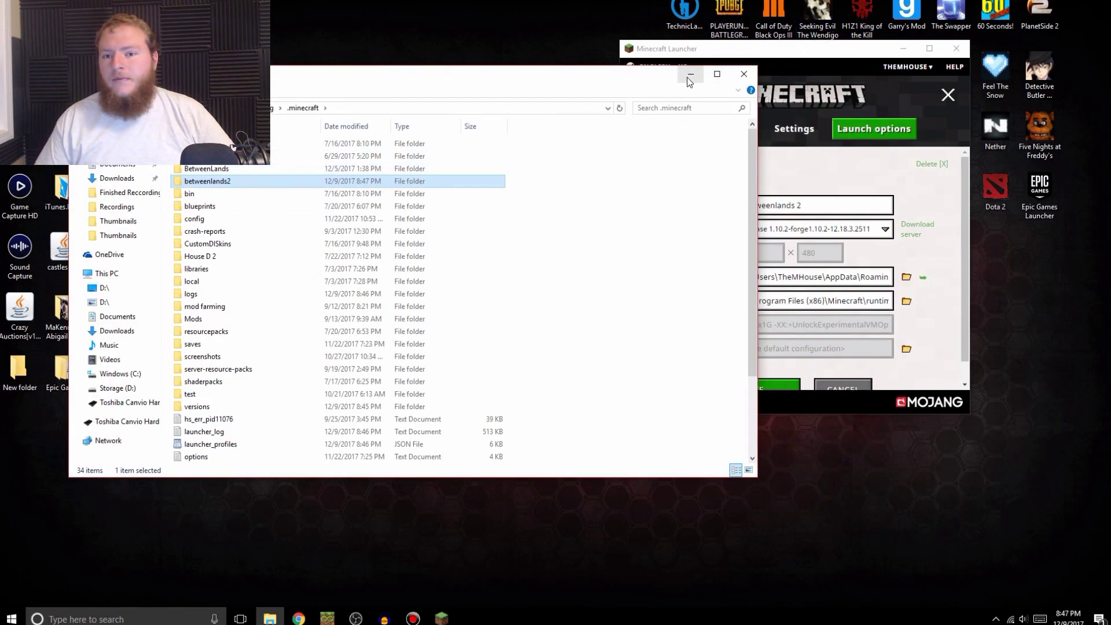
Open the empty betweenlands2 folder, minimize Explorer, and save the betweenlands 2 profile
double_click(196, 183)
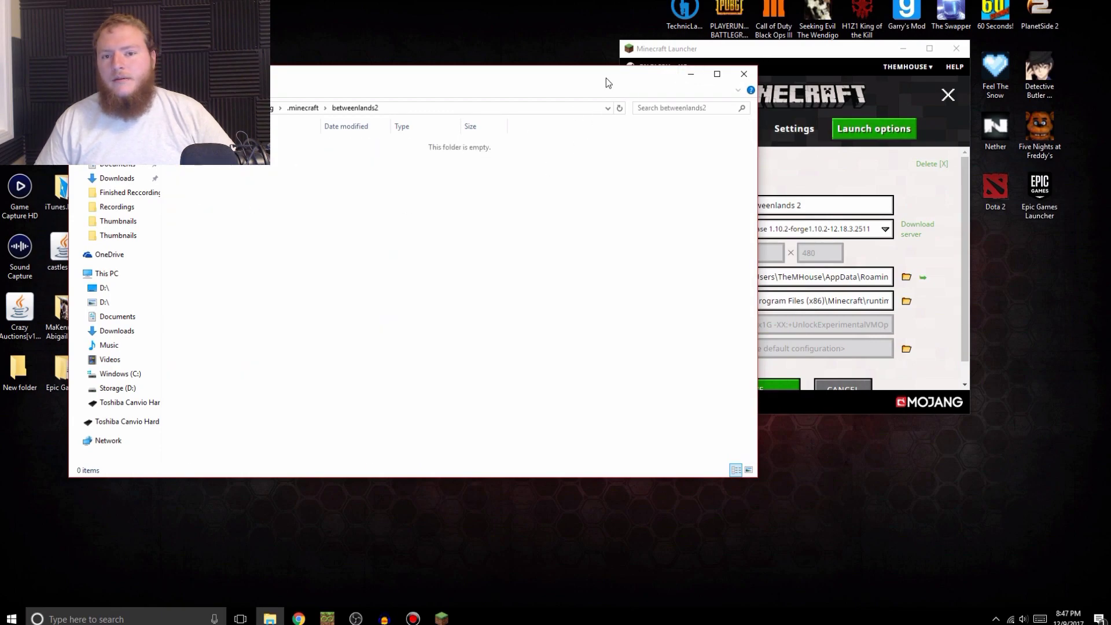
left_click(692, 74)
left_click_drag(824, 48, 655, 48)
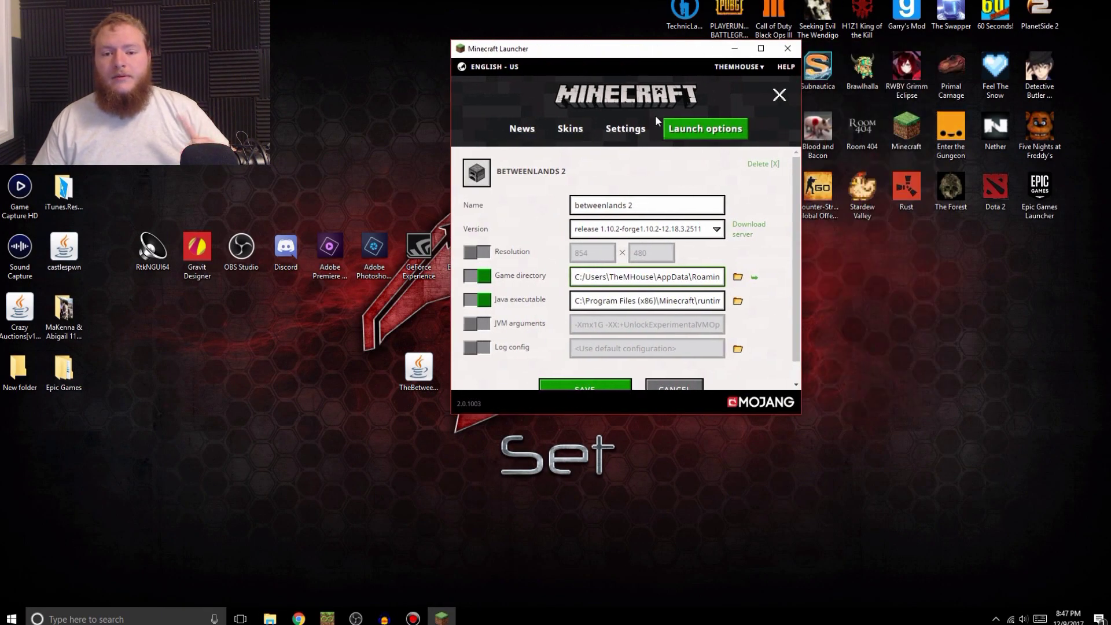
left_click(616, 387)
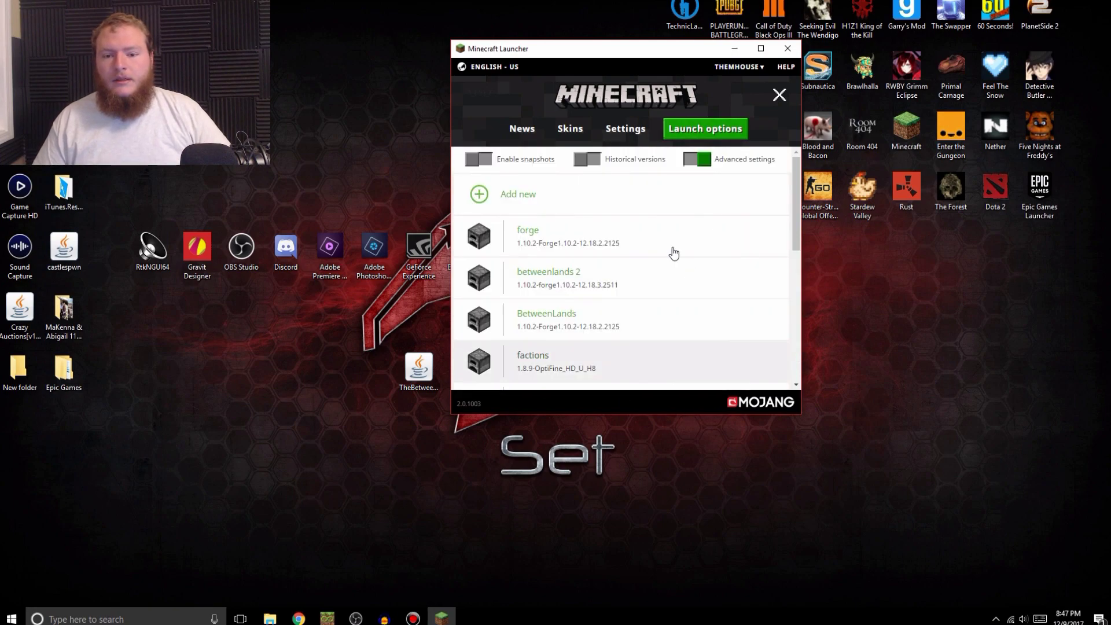
Play the betweenlands 2 profile once to the Forge title menu, then quit the game
left_click(522, 129)
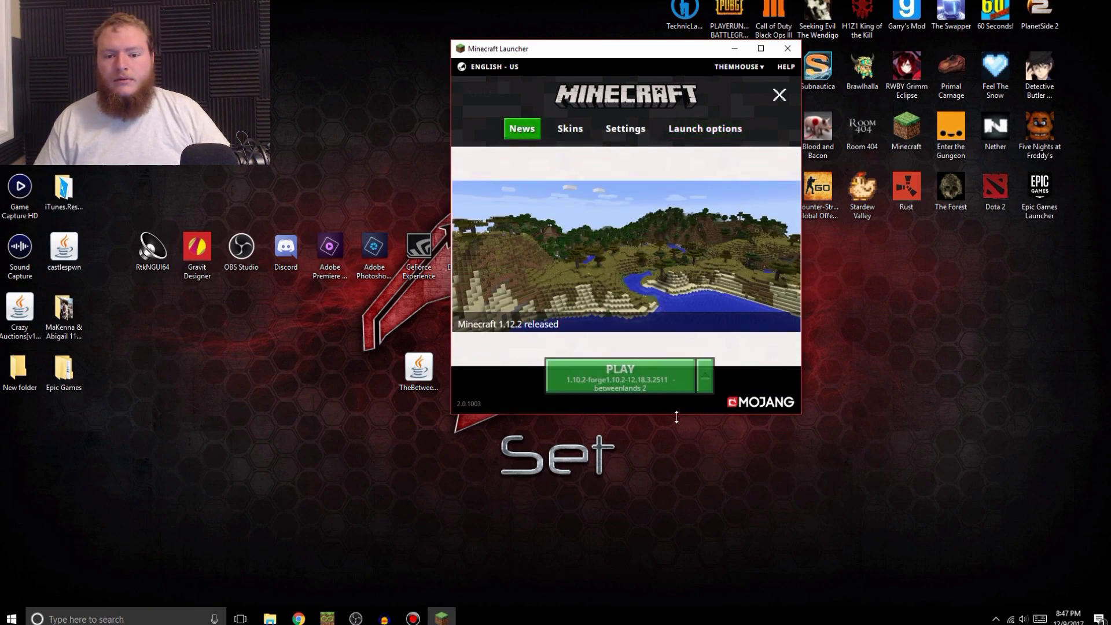
left_click(630, 388)
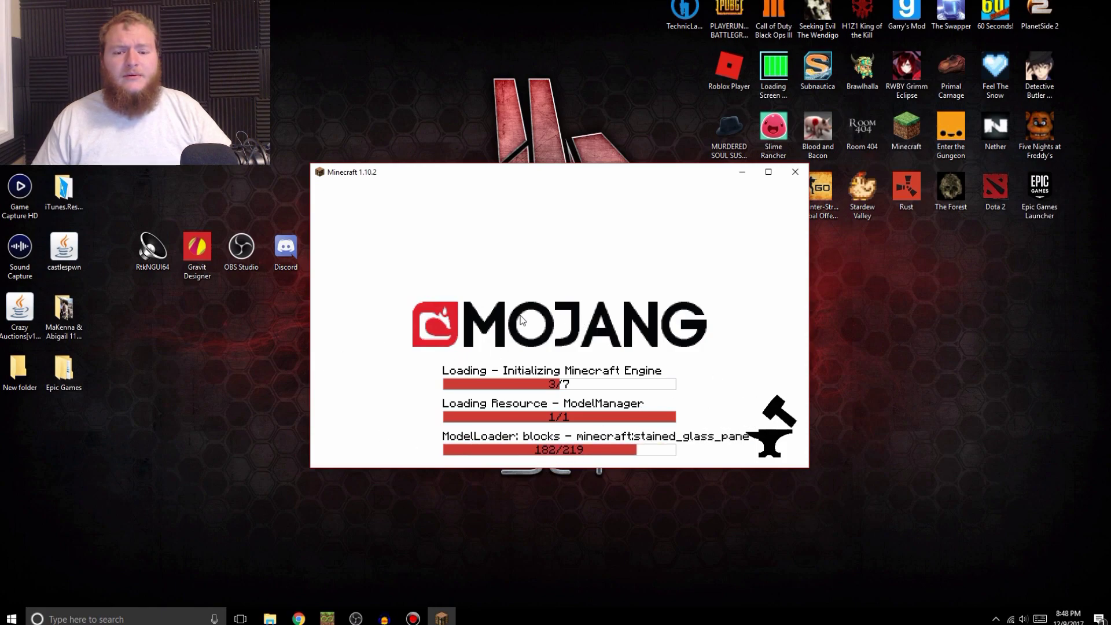
left_click(270, 618)
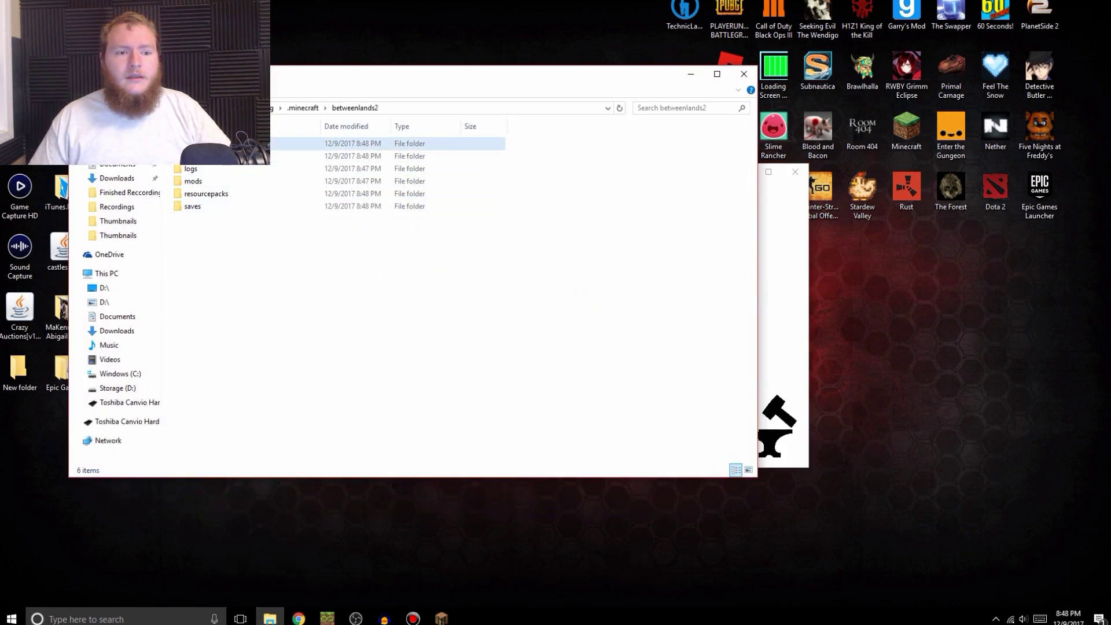
left_click(690, 75)
left_click(601, 421)
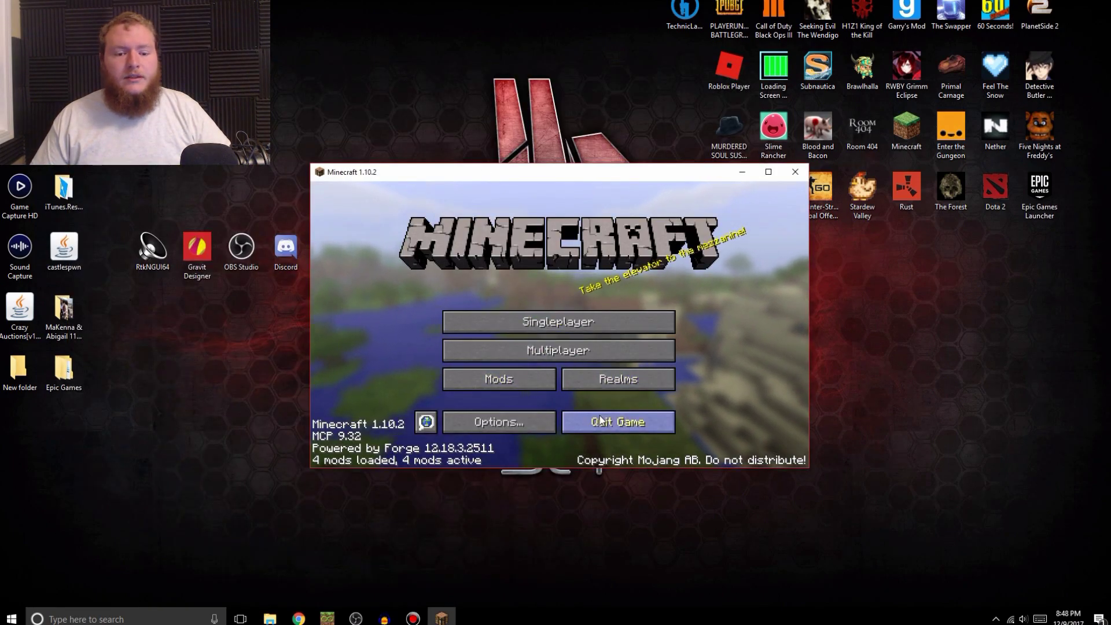
Move TheBetweenlands-2.0.4-alpha-universal jar from the desktop into betweenlands2\mods, then close Explorer
left_click(270, 618)
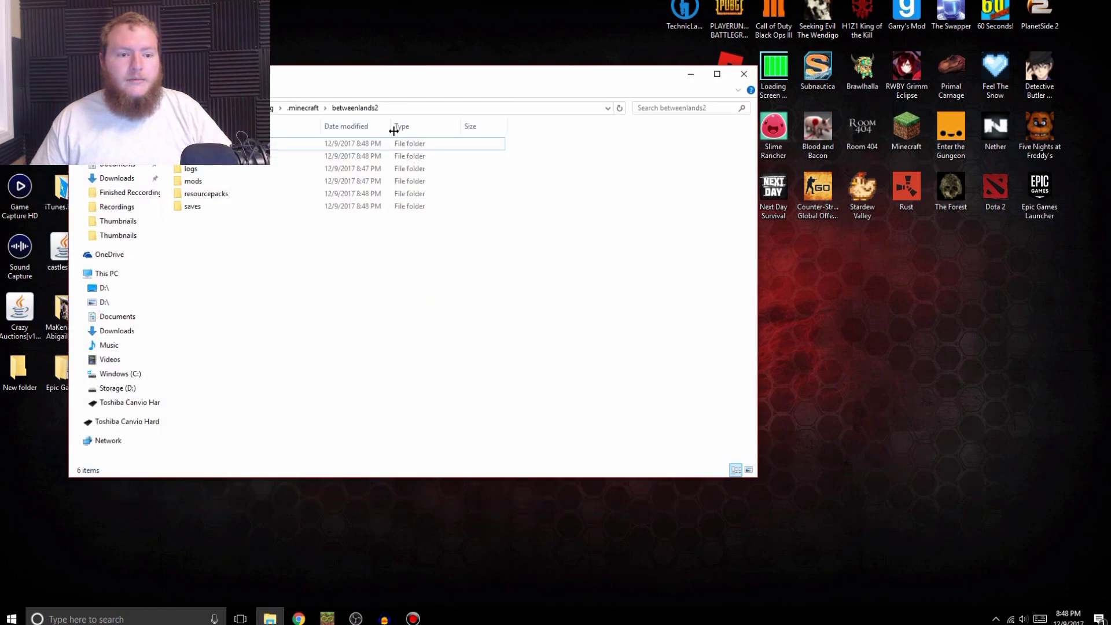
mouse_move(429, 84)
left_mouse_down()
mouse_move(749, 57)
mouse_move(839, 70)
mouse_move(803, 81)
left_mouse_up()
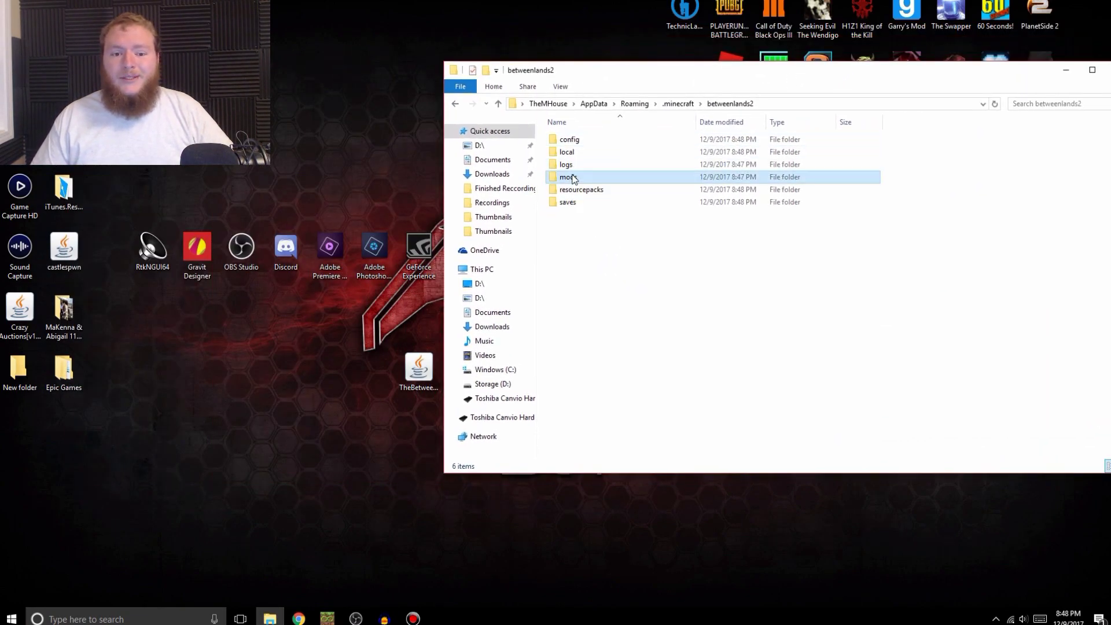
double_click(568, 176)
mouse_move(419, 371)
left_mouse_down()
mouse_move(422, 438)
mouse_move(1054, 276)
mouse_move(760, 127)
left_mouse_up()
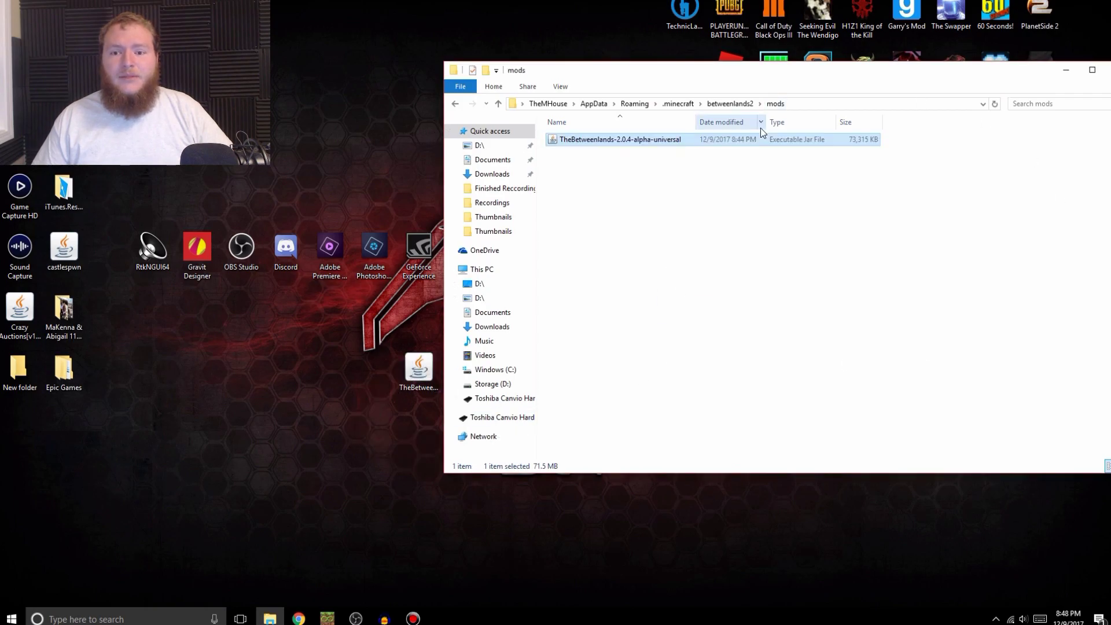
left_click_drag(738, 87, 355, 79)
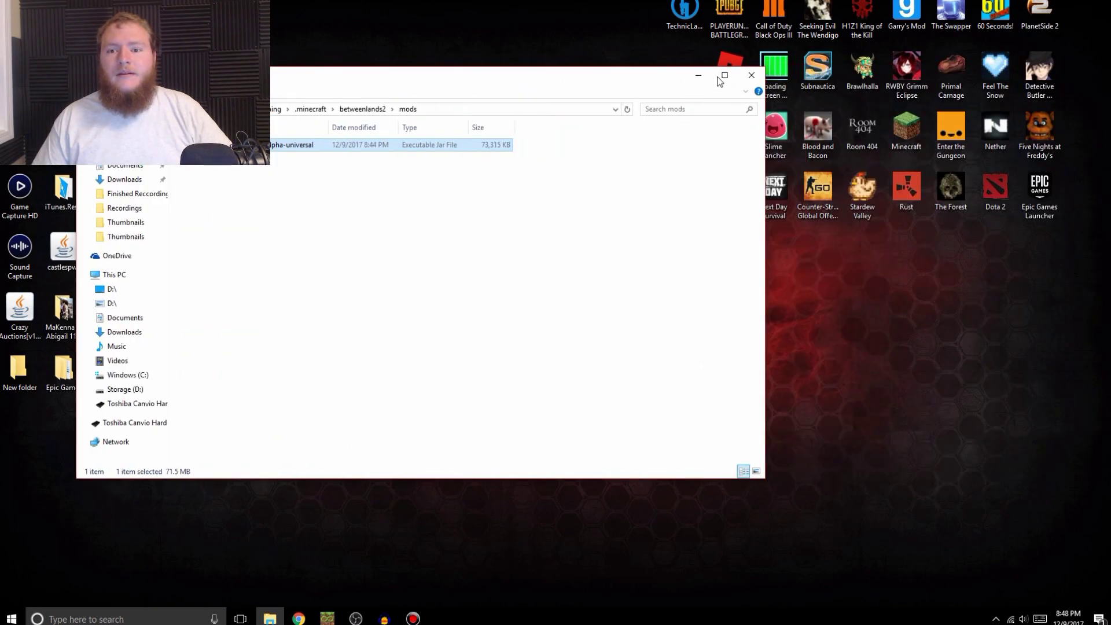
left_click(751, 75)
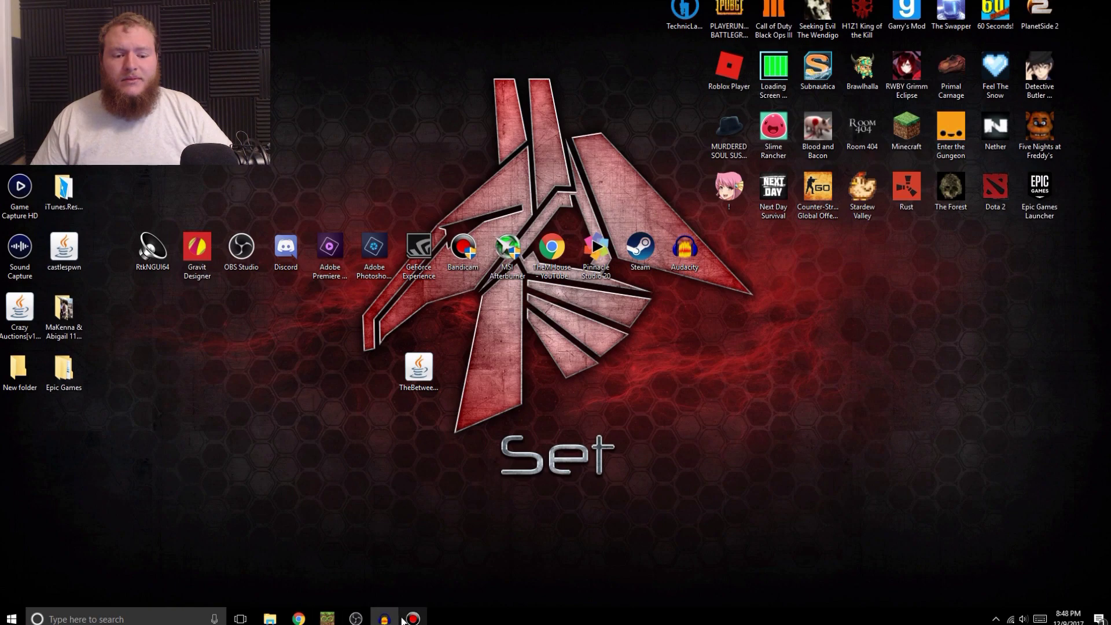
Launch Minecraft, check Singleplayer from the Betweenlands title screen, then quit
double_click(906, 130)
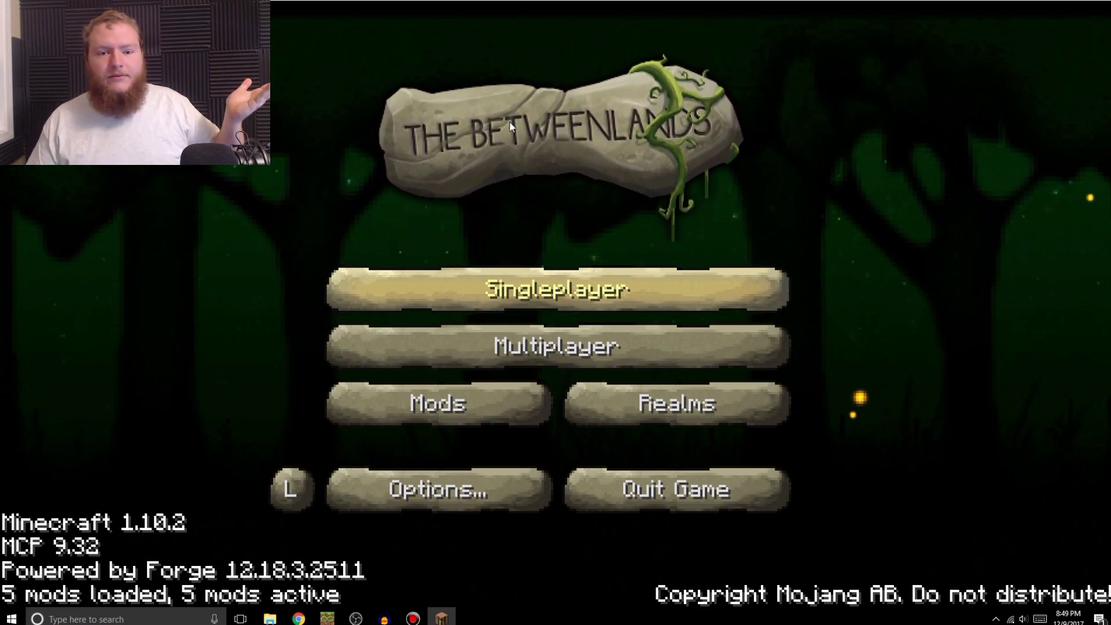
left_click(768, 240)
left_click(925, 595)
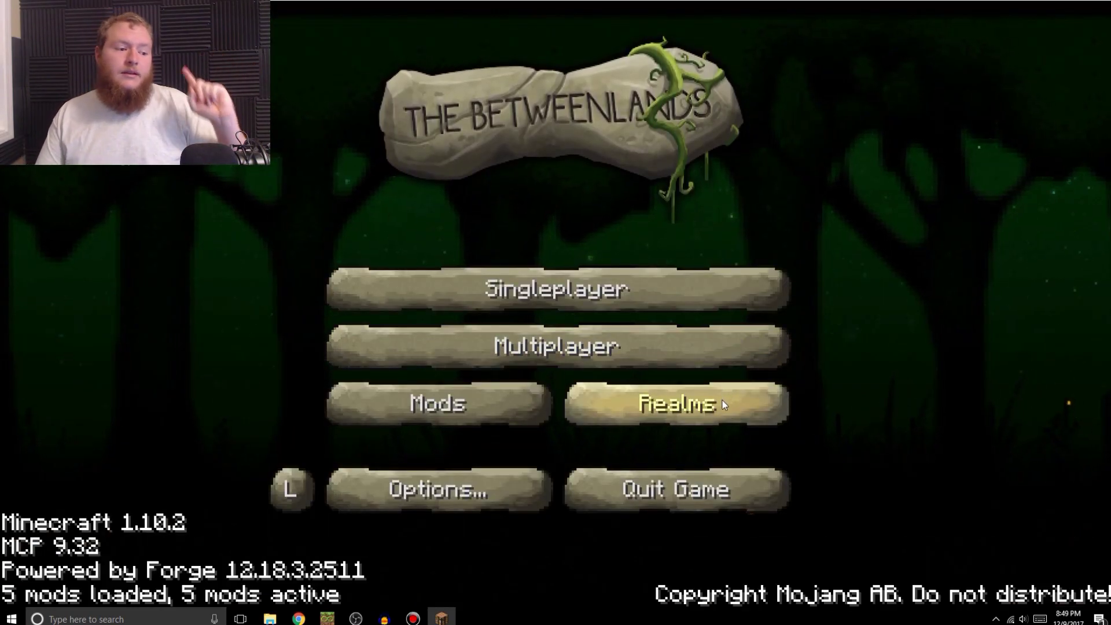
left_click(683, 491)
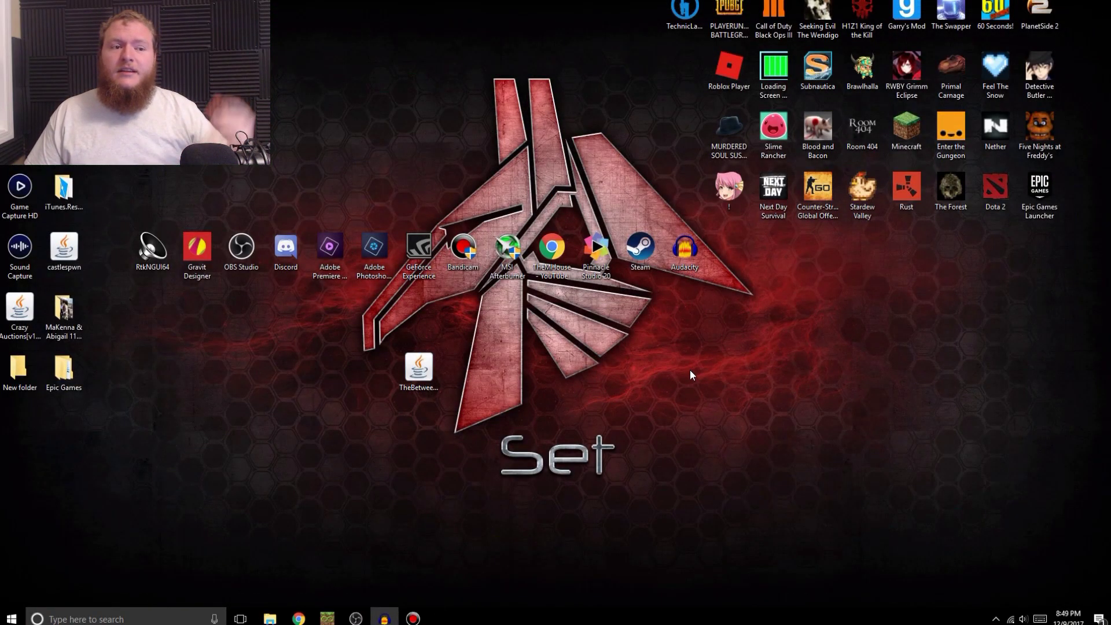